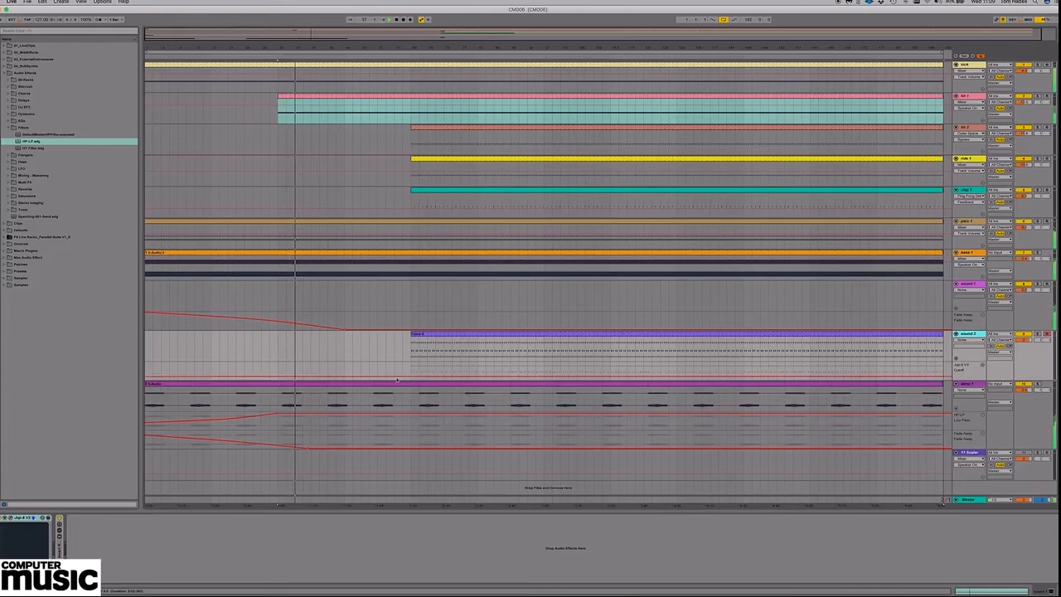
On sound 2, ramp the Jup-8 V3 Cutoff automation up from the pink track's clip start to the yellow clip start, and extend the clip earlier.
{"action": "left_click", "coordinate": [279, 378]}
{"action": "left_click", "coordinate": [411, 378]}
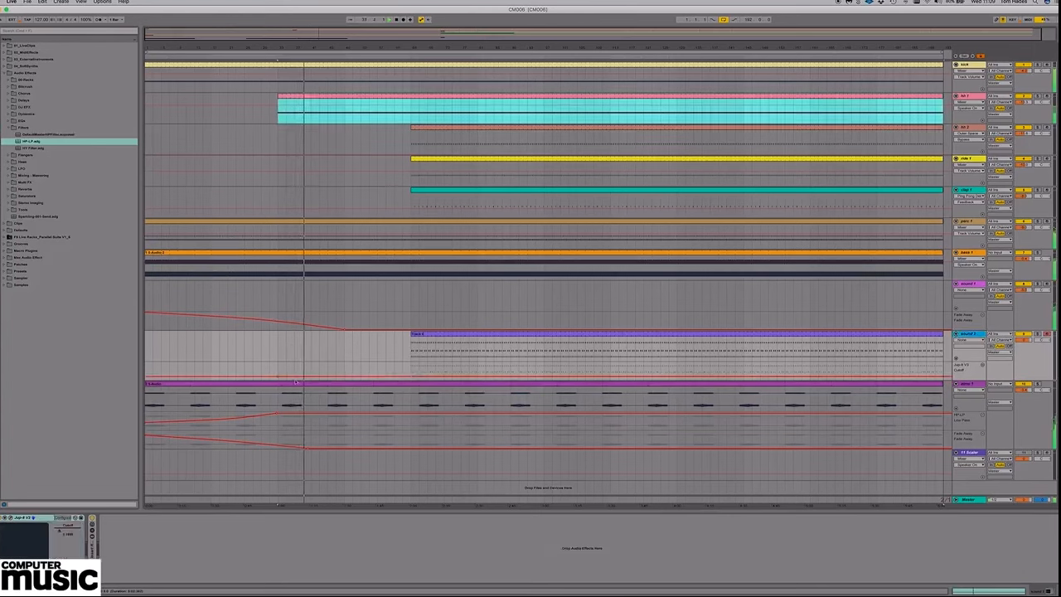
{"action": "left_click_drag", "start_coordinate": [278, 377], "coordinate": [280, 381]}
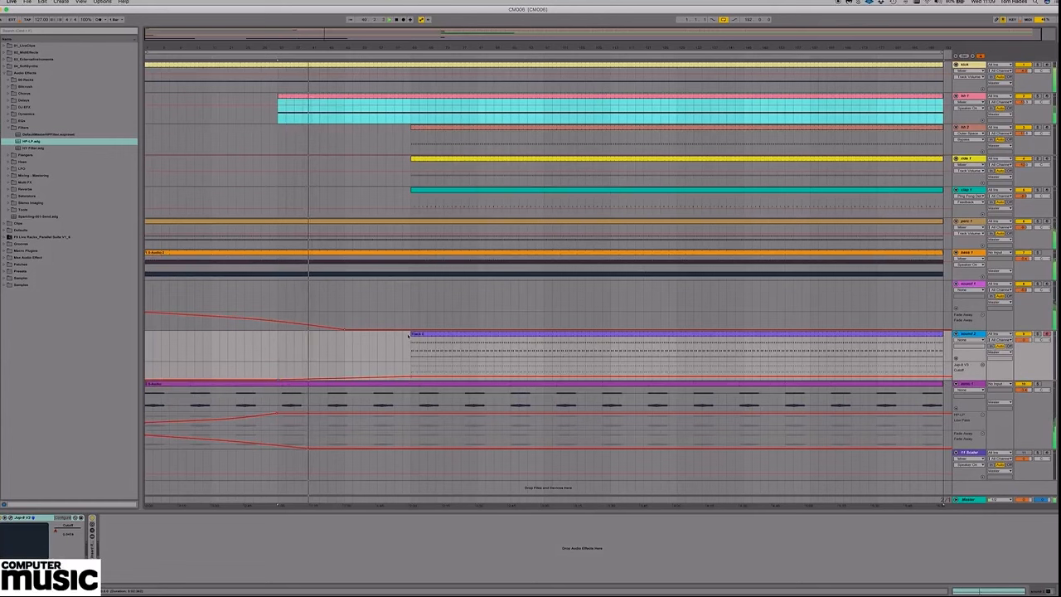
{"action": "left_click_drag", "start_coordinate": [410, 335], "coordinate": [277, 334]}
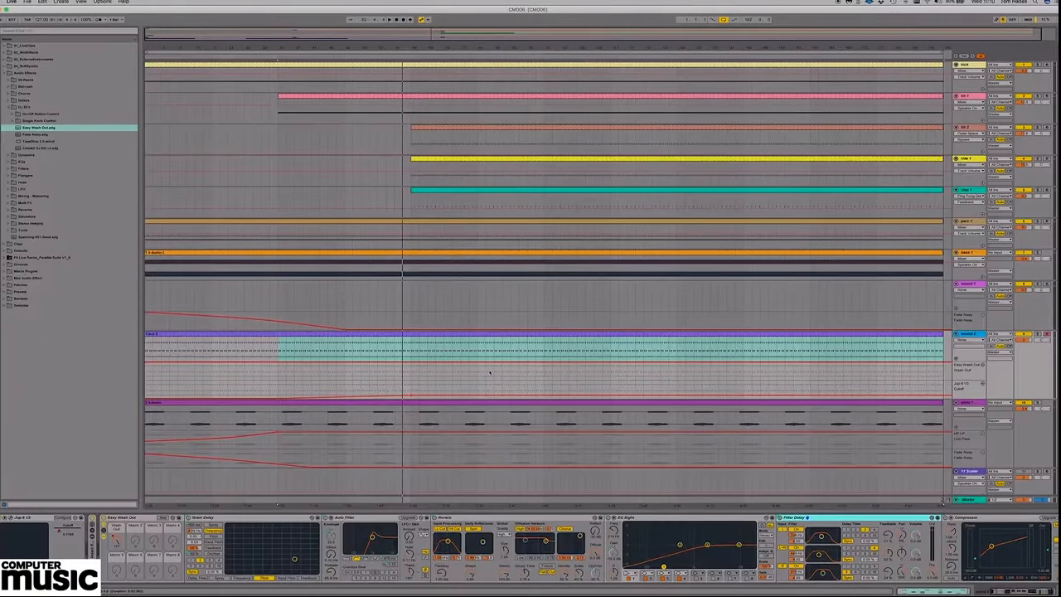
Draw a falling Easy Wash Out automation ramp on sound 2 from the arrangement start to where the yellow clip begins.
{"action": "left_click", "coordinate": [147, 362]}
{"action": "left_click_drag", "start_coordinate": [212, 363], "coordinate": [324, 364]}
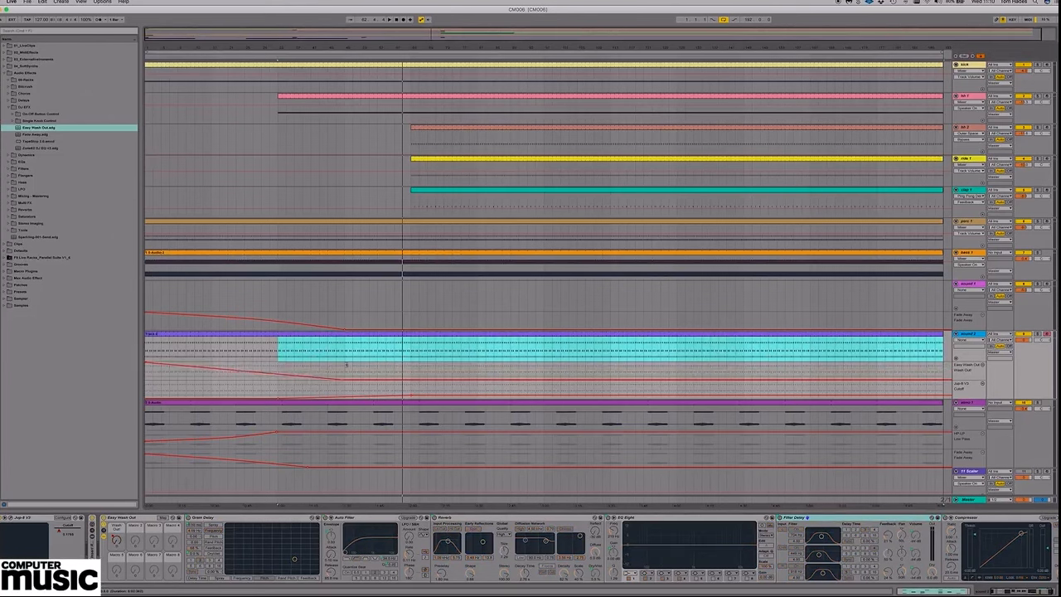
{"action": "left_click_drag", "start_coordinate": [396, 364], "coordinate": [419, 364]}
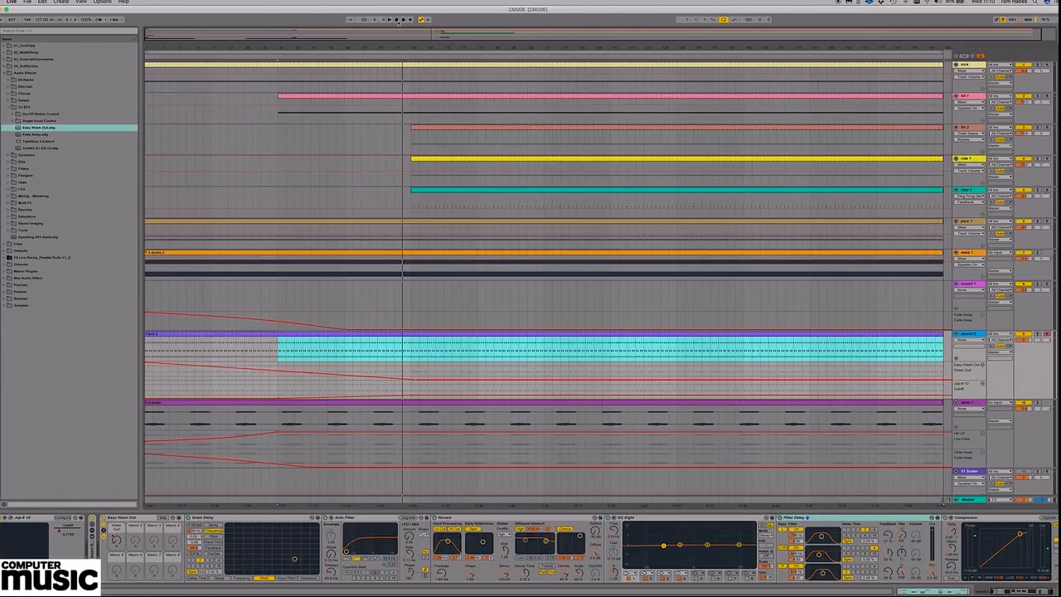
Restart playback from the beginning and look along the Easy Wash Out device chain on sound 2.
{"action": "left_click", "coordinate": [396, 20]}
{"action": "left_click", "coordinate": [388, 19]}
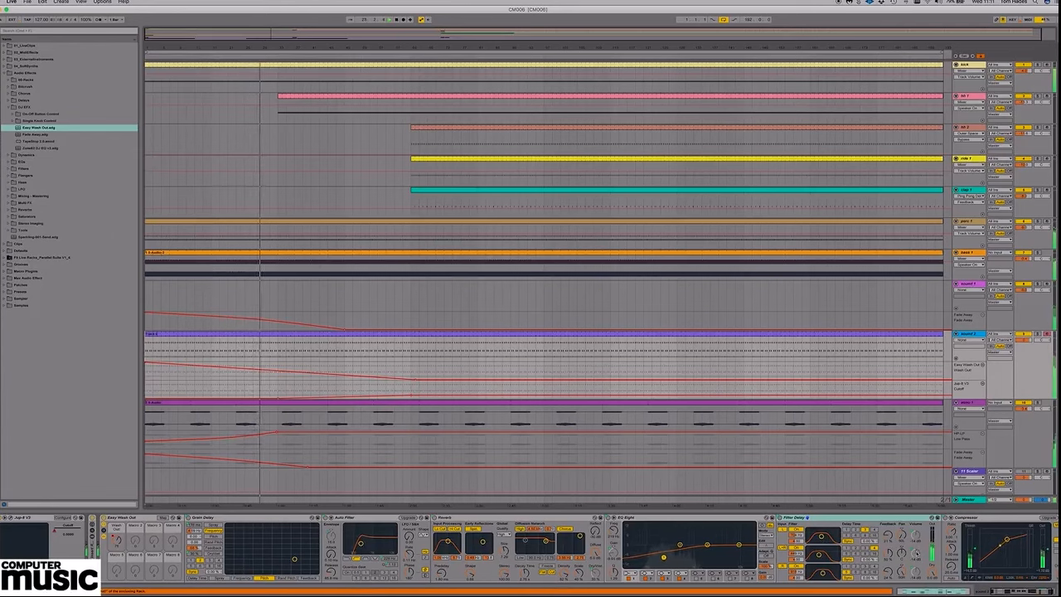
{"action": "left_click", "coordinate": [957, 591]}
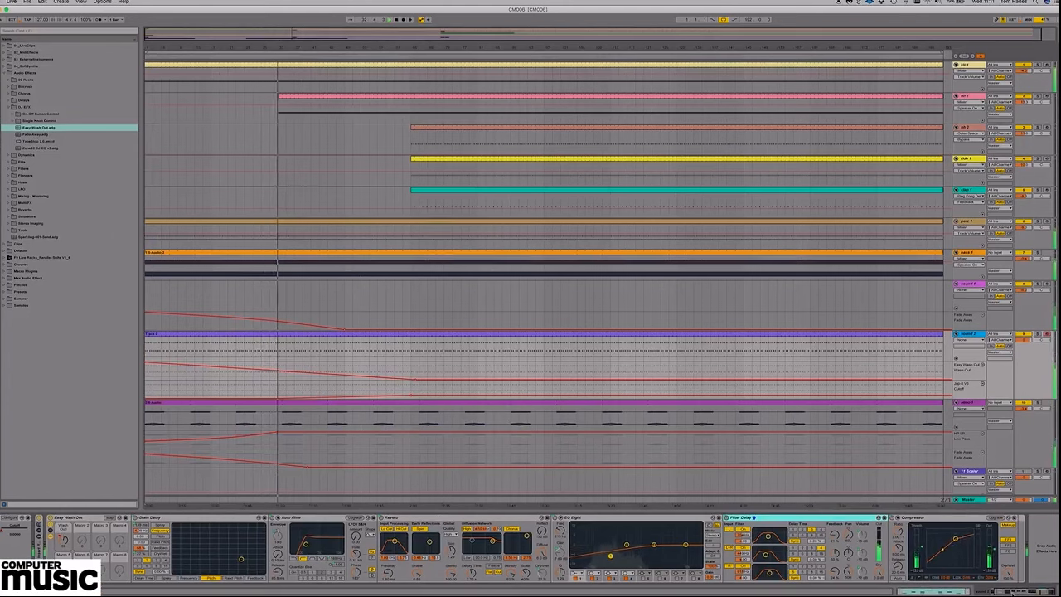
{"action": "left_click", "coordinate": [904, 590]}
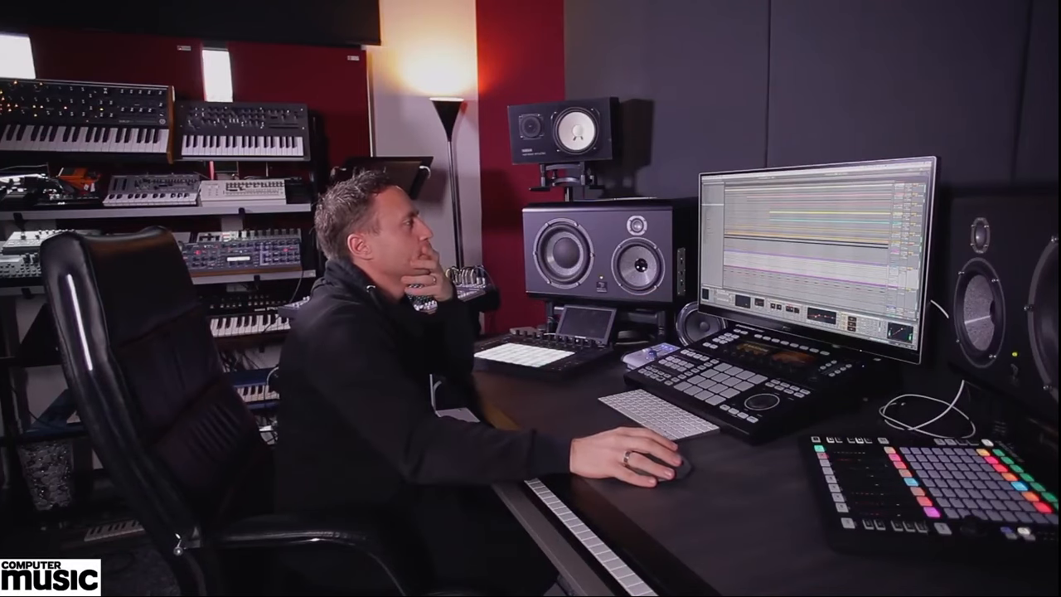
{"action": "left_click", "coordinate": [903, 210]}
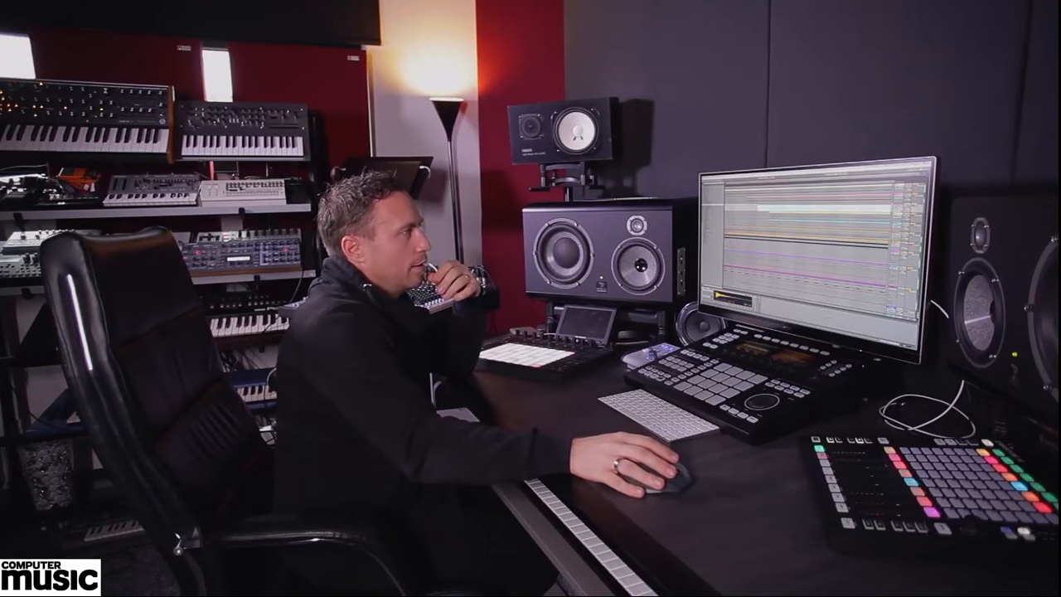
{"action": "left_click", "coordinate": [905, 199]}
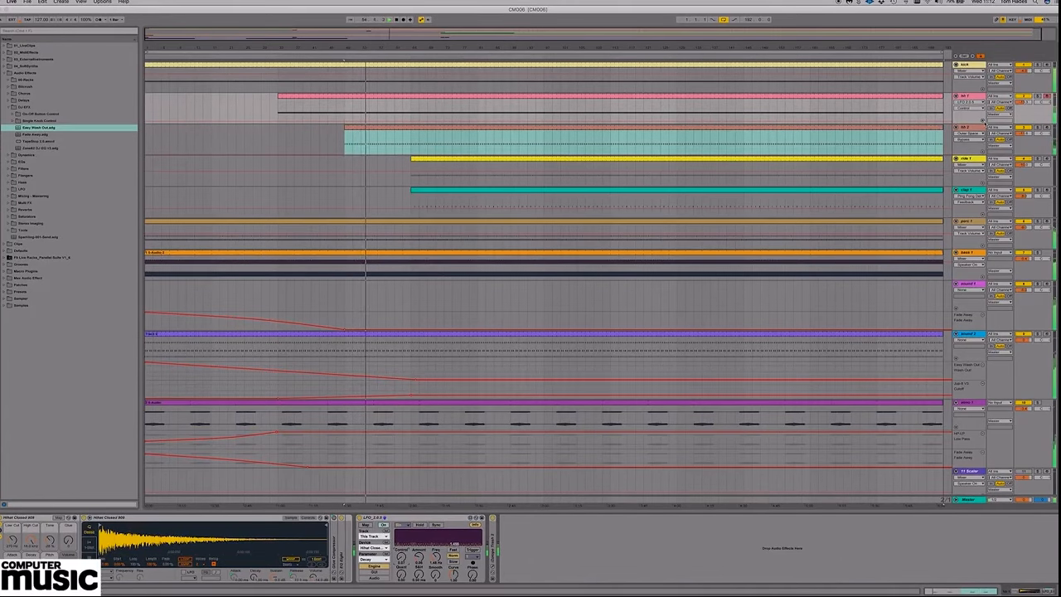
Add a separate LFO Control automation lane to the closed hi-hat track and ramp it up from the second hi-hat's entry to the clap's entry.
{"action": "left_click", "coordinate": [982, 121]}
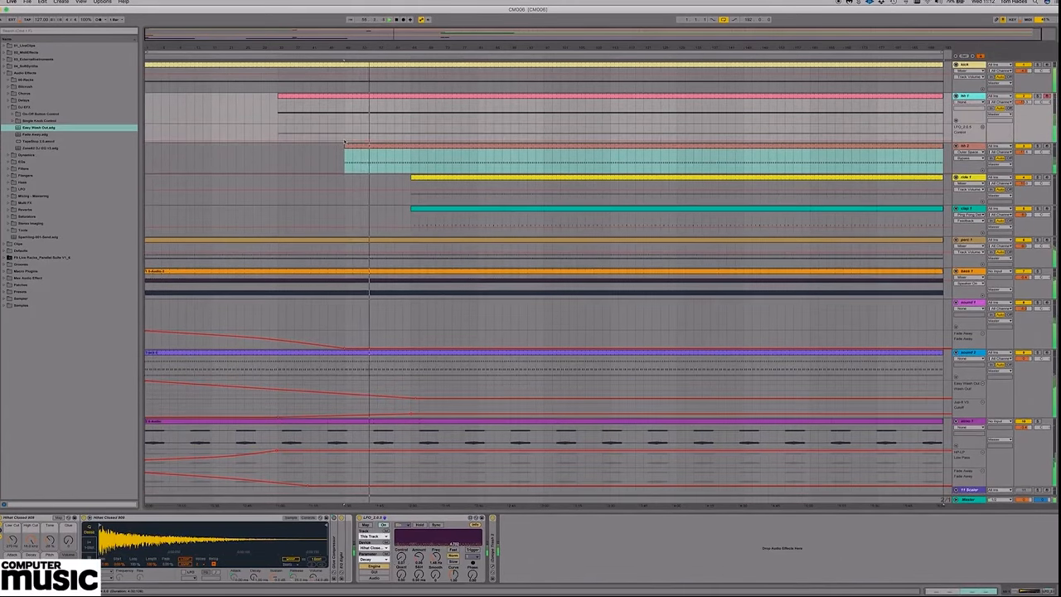
{"action": "left_click", "coordinate": [345, 142]}
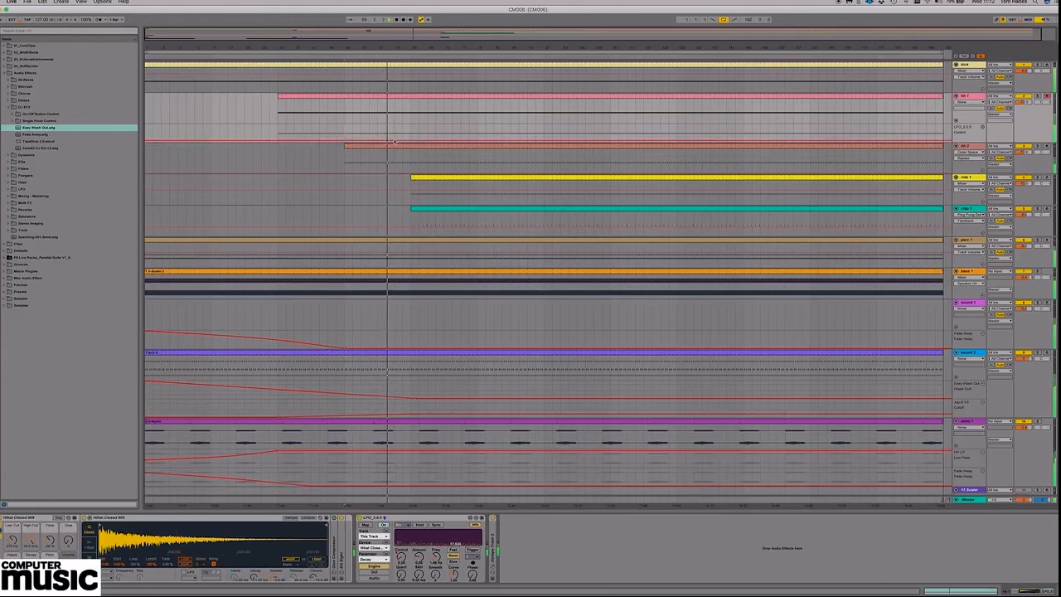
{"action": "left_click_drag", "start_coordinate": [395, 142], "coordinate": [417, 127]}
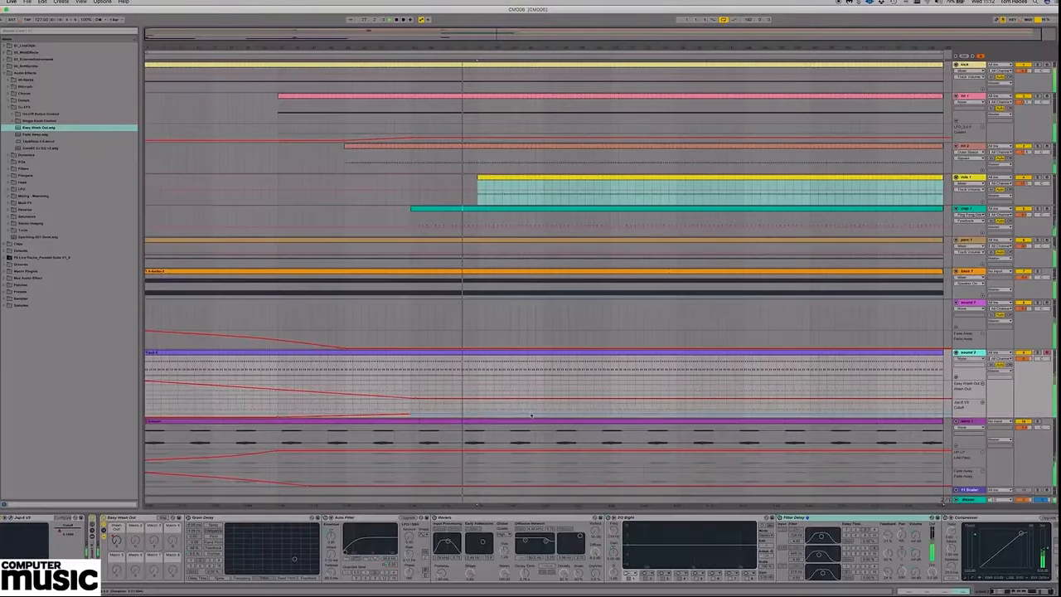
Continue the rising Jup-8 V3 Cutoff automation on sound 2 through the ride's entry and slightly beyond it.
{"action": "left_click", "coordinate": [478, 416]}
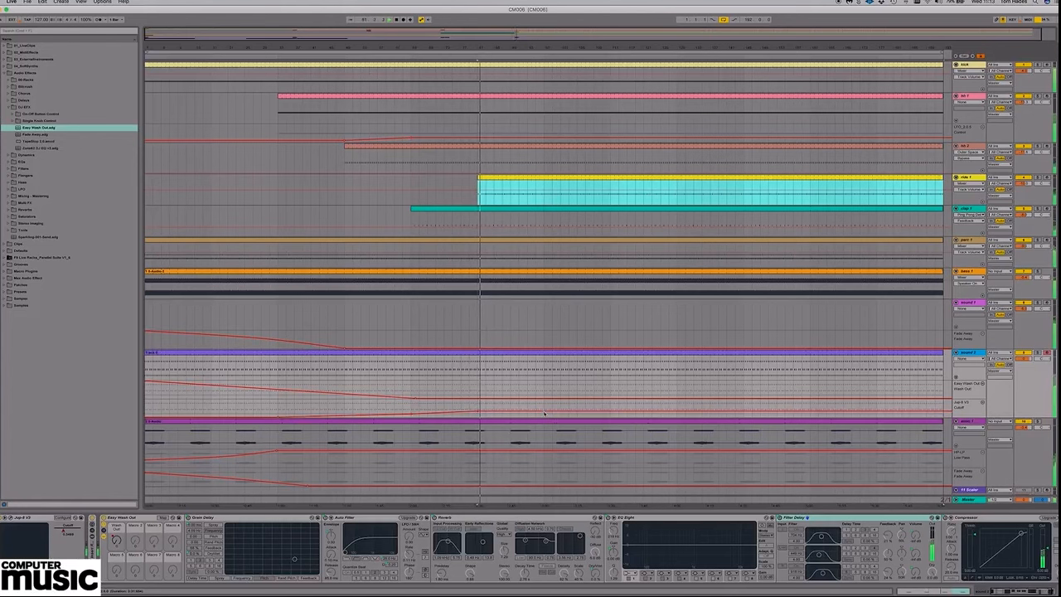
{"action": "left_click_drag", "start_coordinate": [546, 411], "coordinate": [548, 401]}
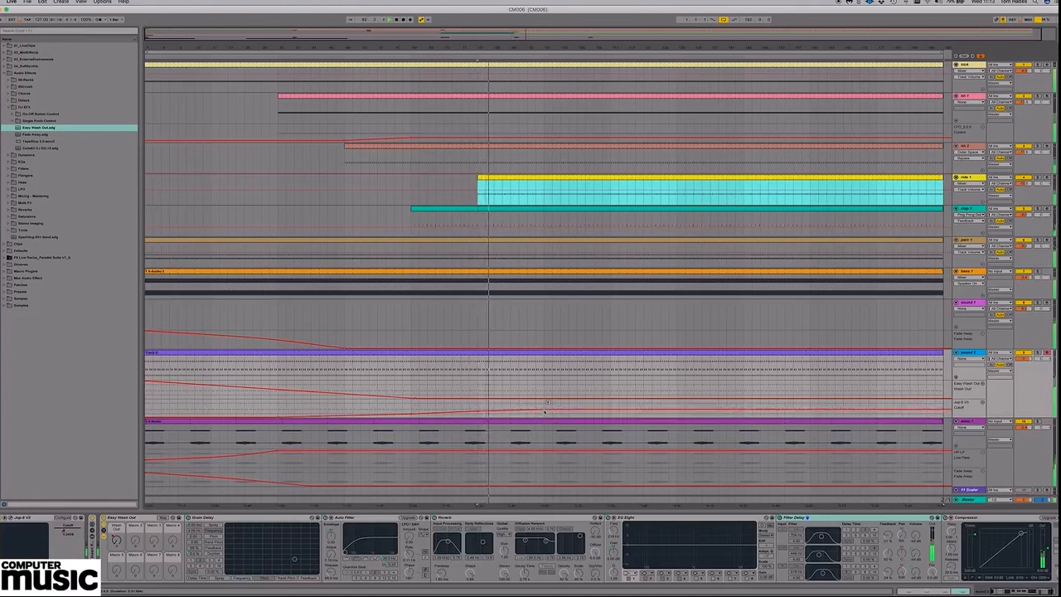
{"action": "left_click_drag", "start_coordinate": [545, 411], "coordinate": [545, 408]}
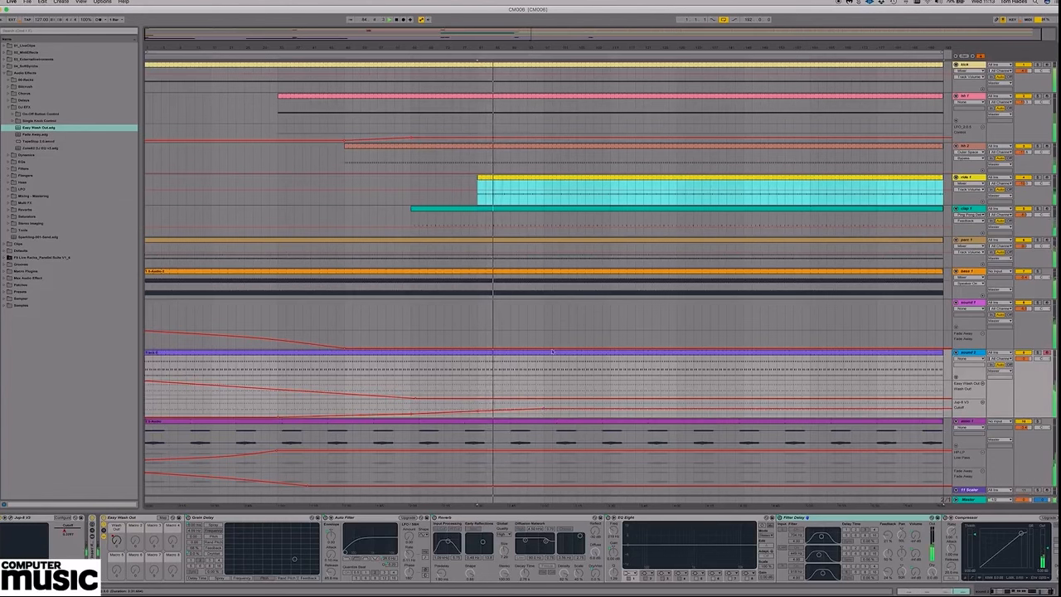
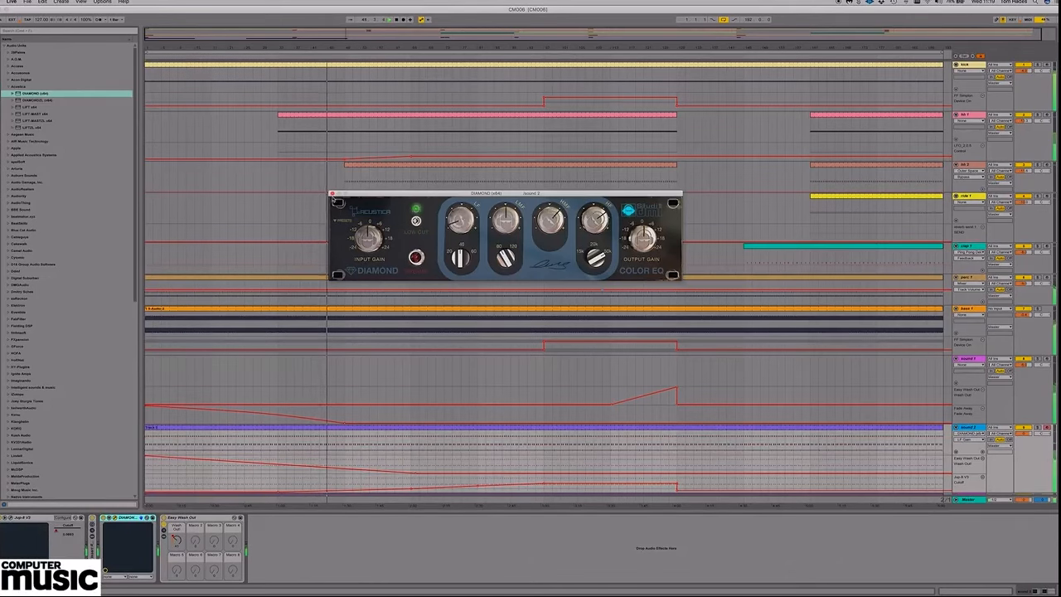
Close and fold the DIAMOND EQ on sound 2 and add the LIFT x64 plug-in to the end of its device chain.
{"action": "left_click", "coordinate": [331, 193]}
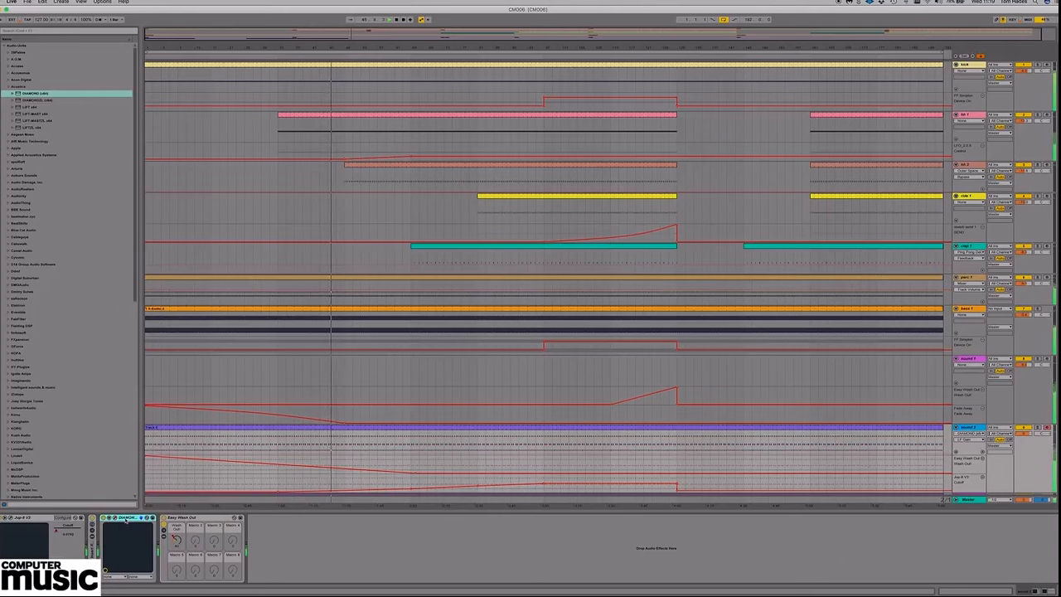
{"action": "double_click", "coordinate": [125, 518]}
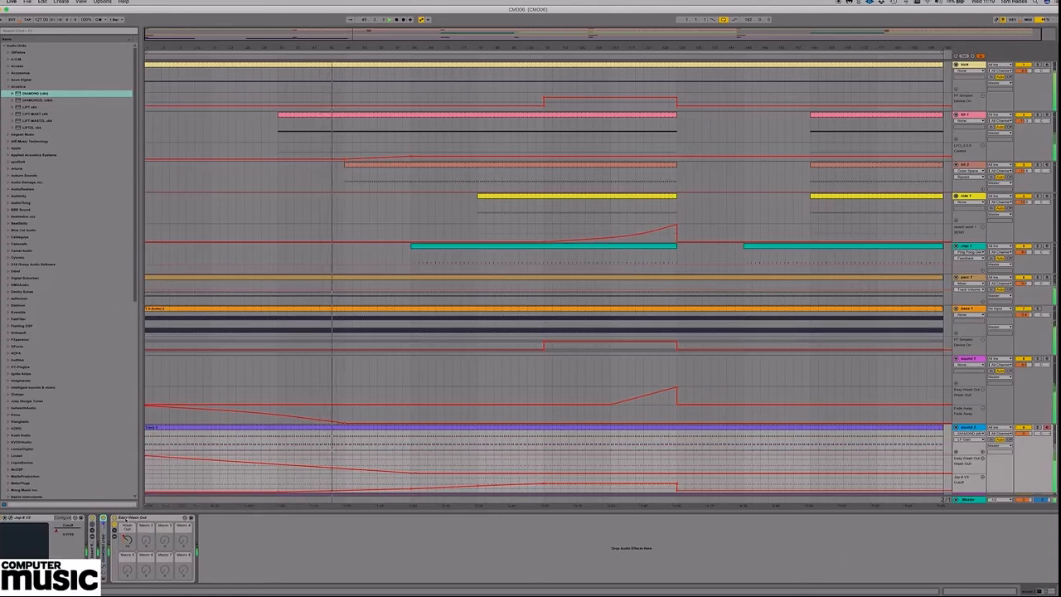
{"action": "left_click", "coordinate": [32, 108]}
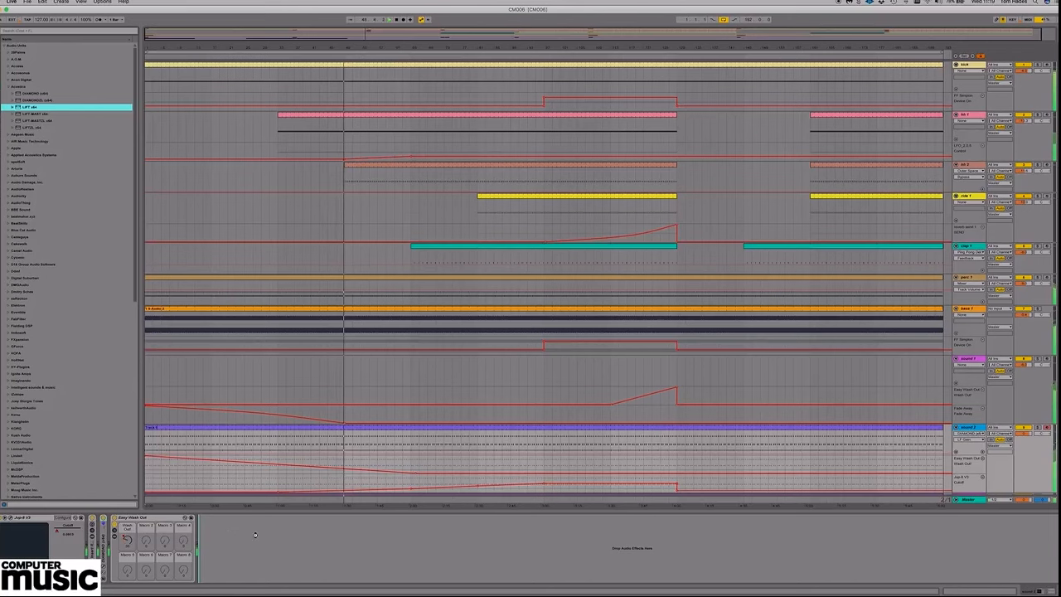
{"action": "left_click_drag", "start_coordinate": [254, 533], "coordinate": [255, 534]}
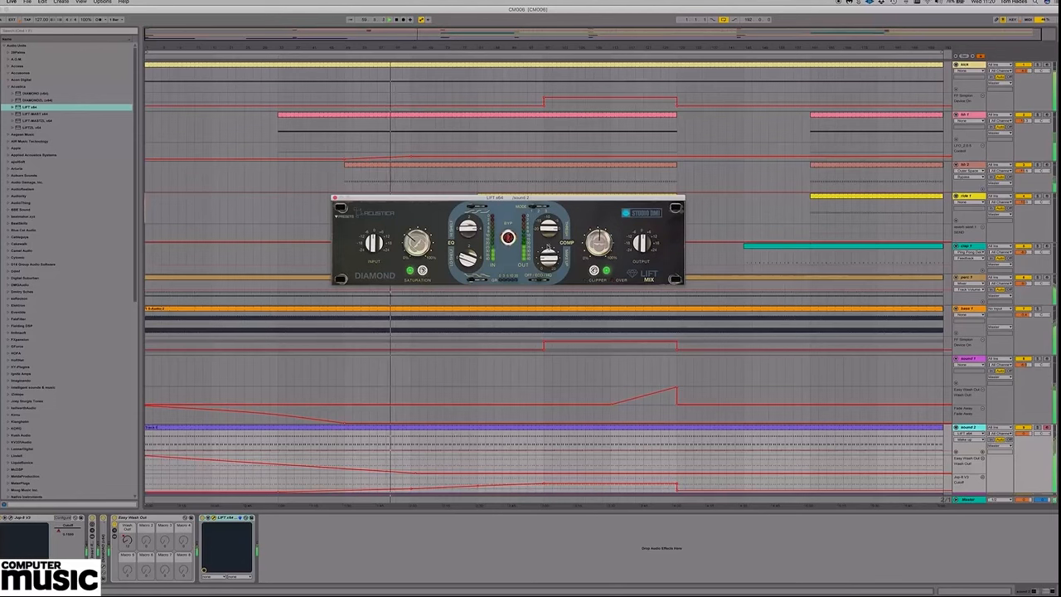
Adjust the compressor settings in LIFT on sound 2, then close its window and fold the device.
{"action": "left_click_drag", "start_coordinate": [547, 236], "coordinate": [547, 241]}
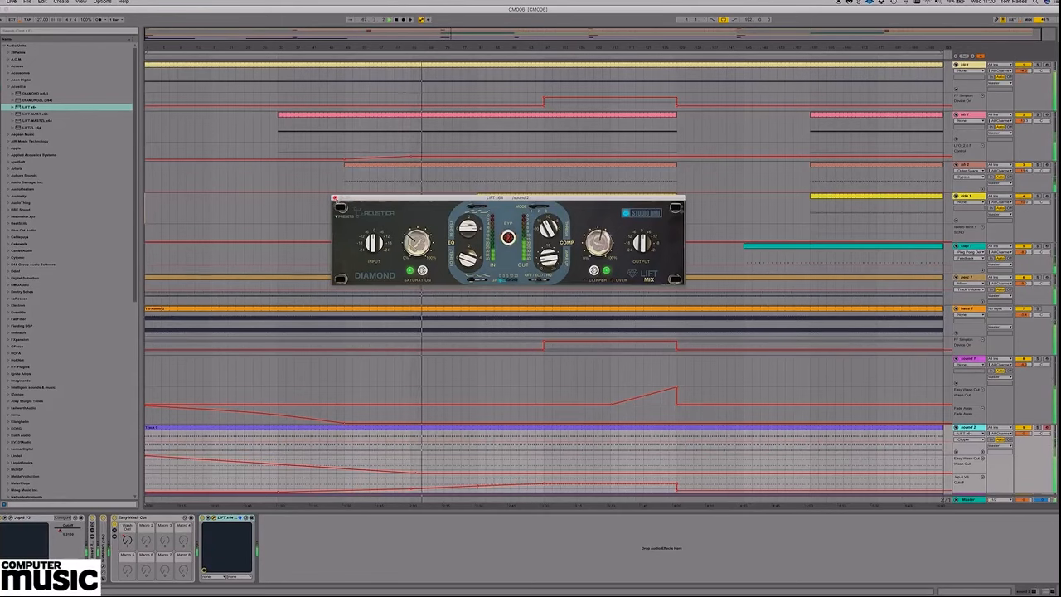
{"action": "left_click", "coordinate": [336, 198]}
{"action": "double_click", "coordinate": [228, 519]}
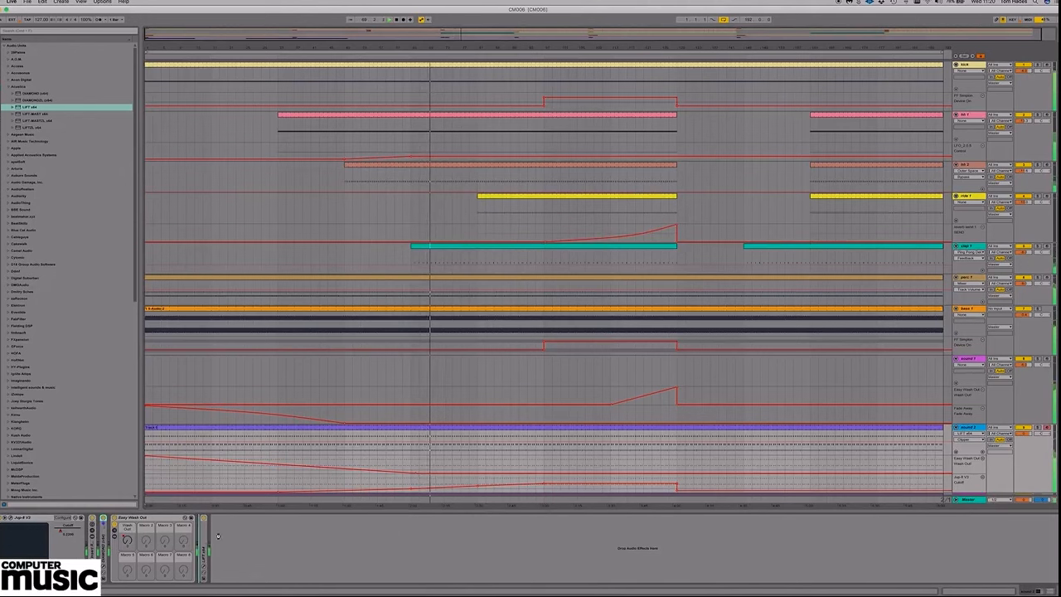
Try moving the DIAMOND EQ behind Easy Wash Out in sound 2's device chain.
{"action": "left_click_drag", "start_coordinate": [218, 535], "coordinate": [215, 535]}
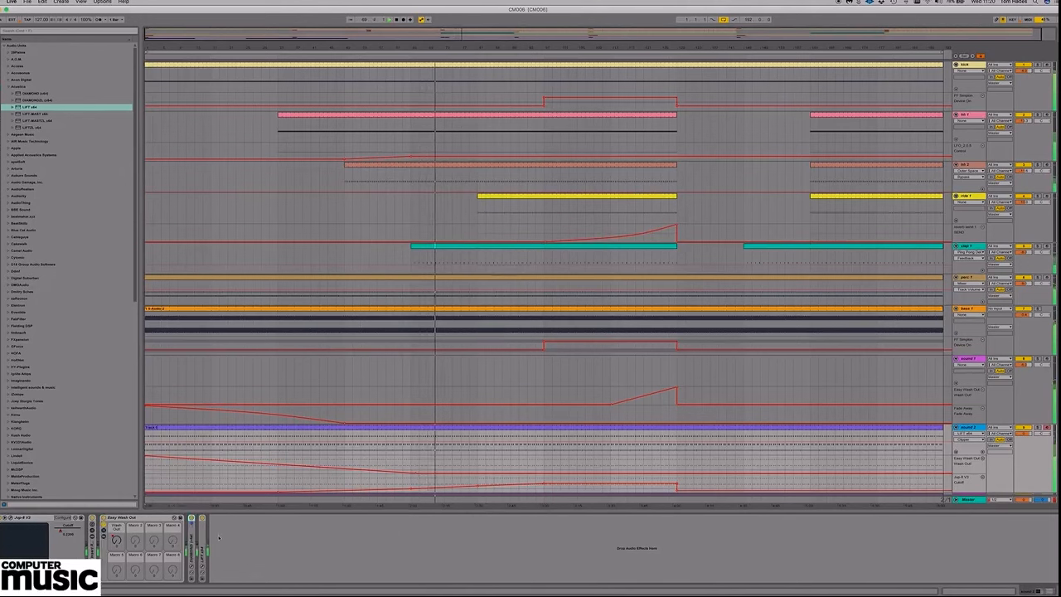
{"action": "key", "text": "super+z"}
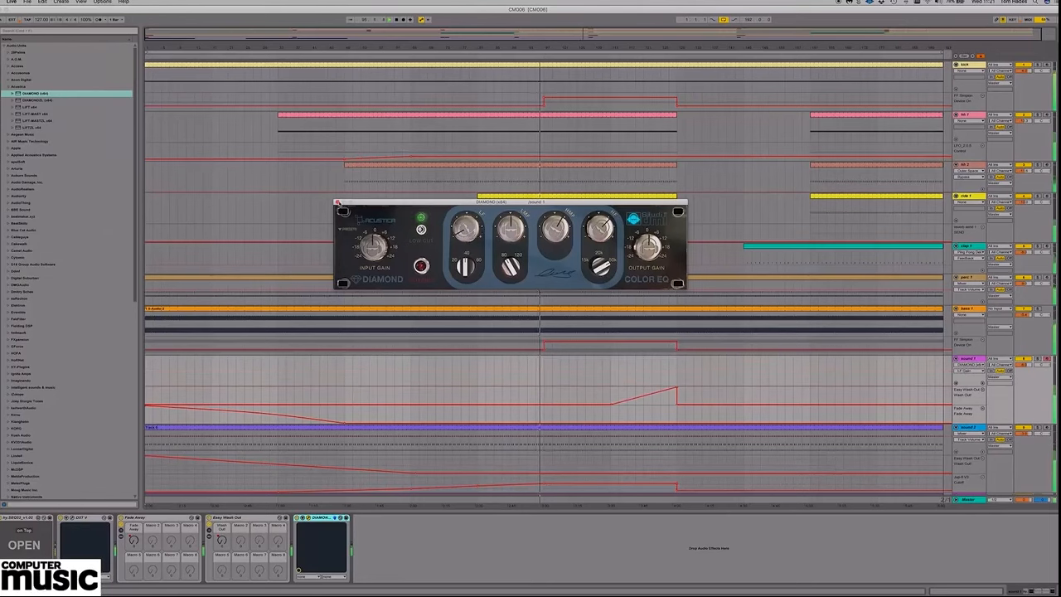
Close the DIAMOND EQ window on sound 1 and fold the device in the chain.
{"action": "left_click", "coordinate": [383, 308]}
{"action": "double_click", "coordinate": [323, 517]}
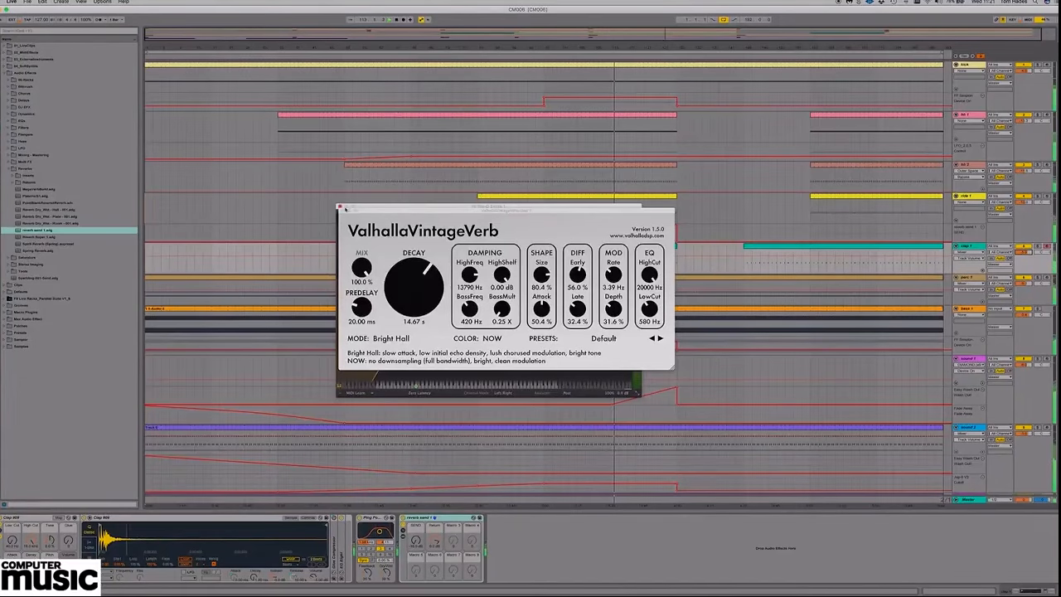
Add a separate reverb send 1 SEND automation lane to the clap track and raise the send only around the last clap before the break.
{"action": "left_click", "coordinate": [341, 209]}
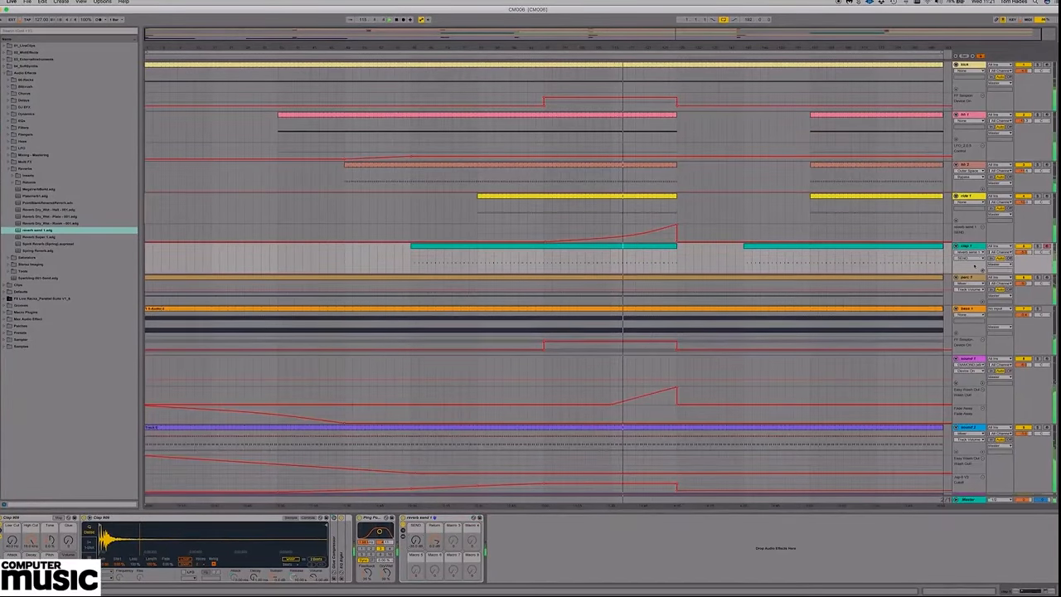
{"action": "left_click", "coordinate": [982, 271]}
{"action": "left_click_drag", "start_coordinate": [679, 46], "coordinate": [678, 144]}
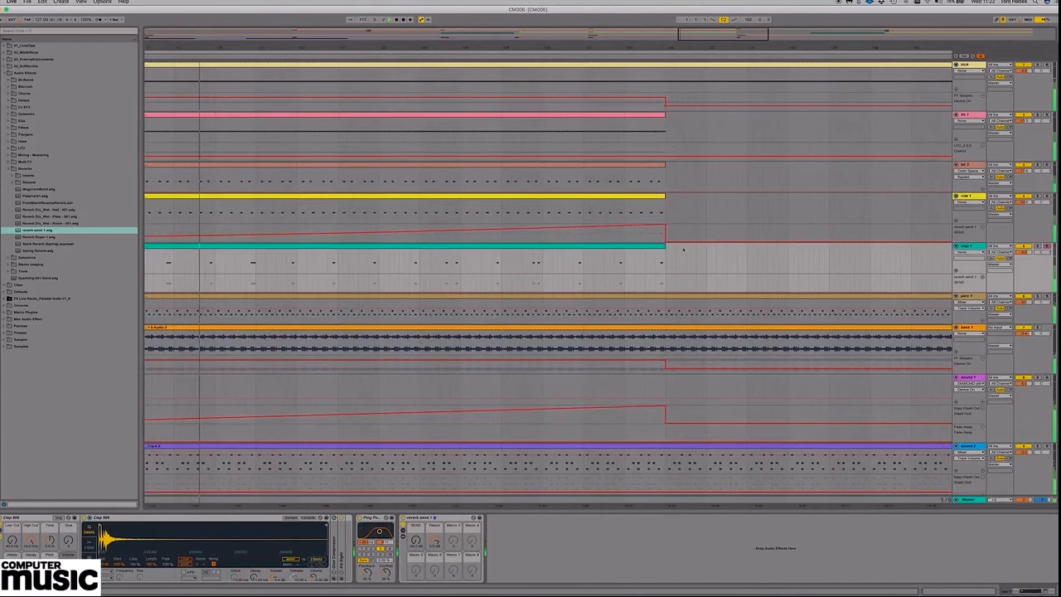
{"action": "left_click", "coordinate": [658, 283]}
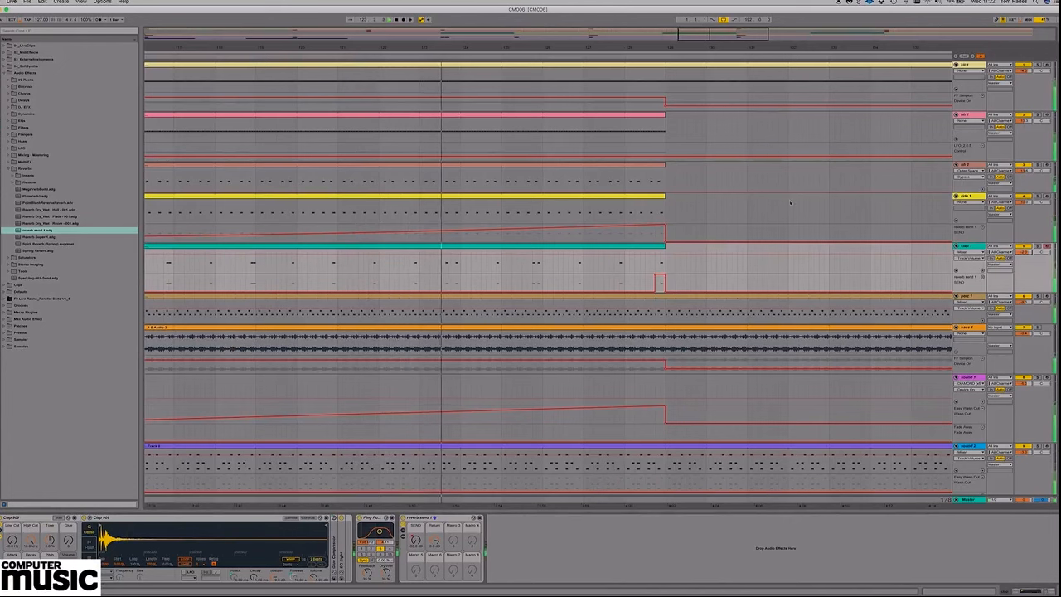
{"action": "left_click_drag", "start_coordinate": [670, 46], "coordinate": [672, 8]}
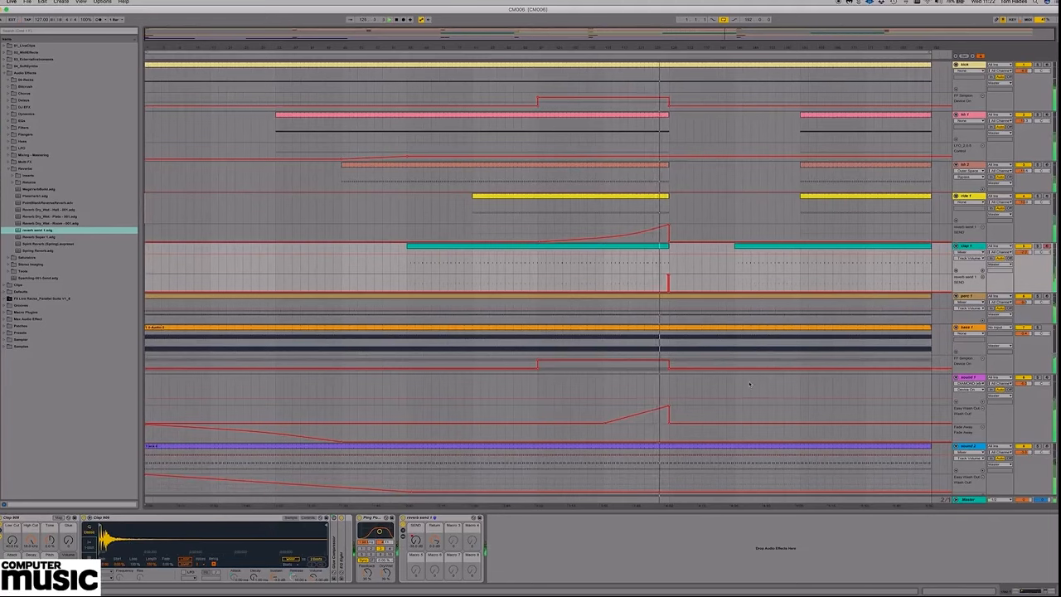
Adjust the peak of the rising Easy Wash Out automation ramp on sound 1 where the break begins.
{"action": "left_click", "coordinate": [668, 408]}
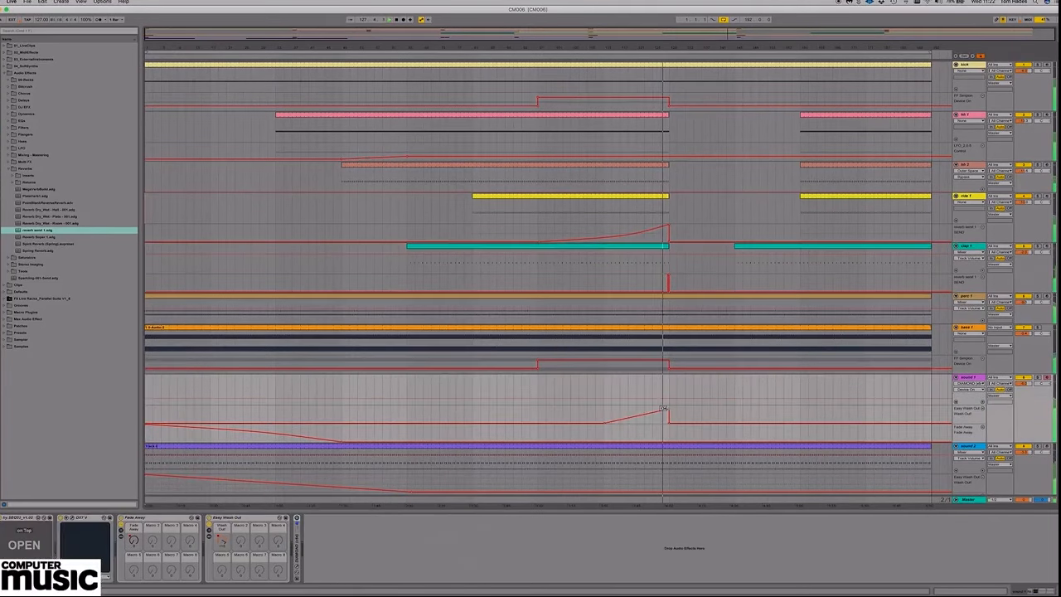
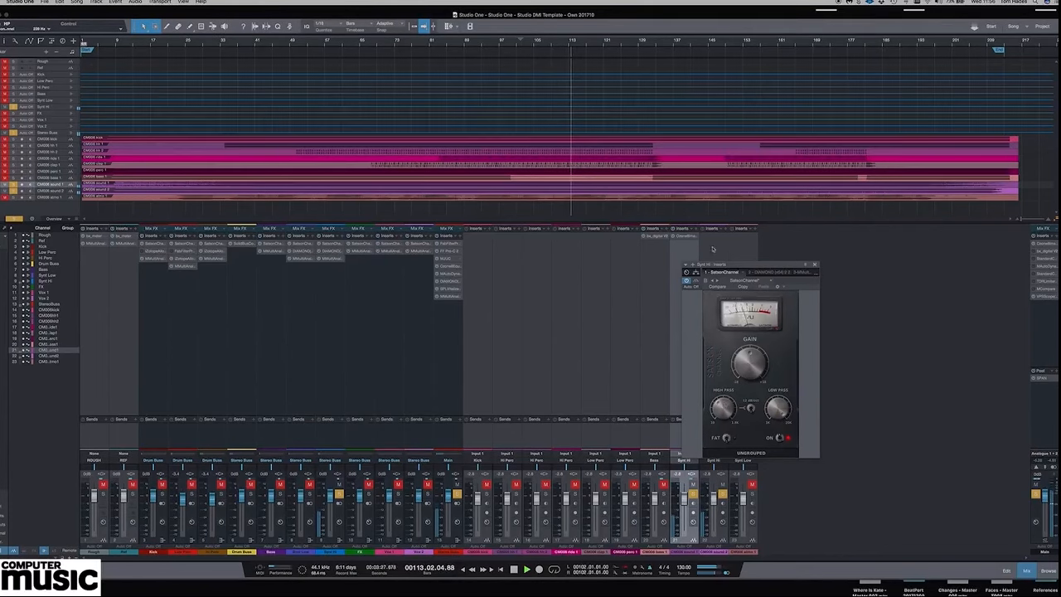
In the Ozone 8 Imager on sound 1, set the band widths to -100, 25.3 and 19.0 for bands 1 to 3, and close it.
{"action": "left_click", "coordinate": [681, 238]}
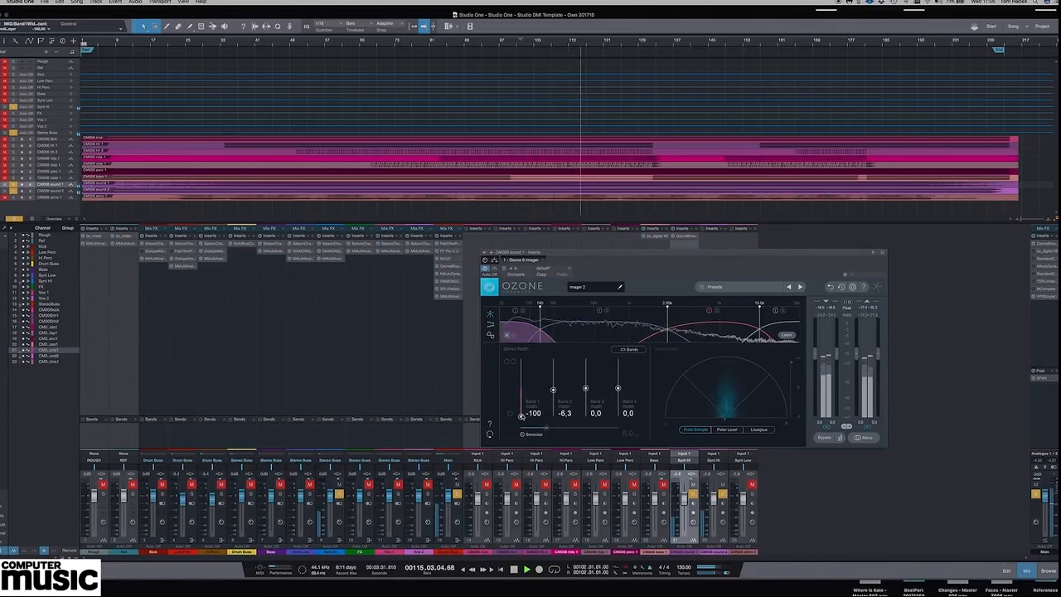
{"action": "left_click_drag", "start_coordinate": [552, 389], "coordinate": [585, 382]}
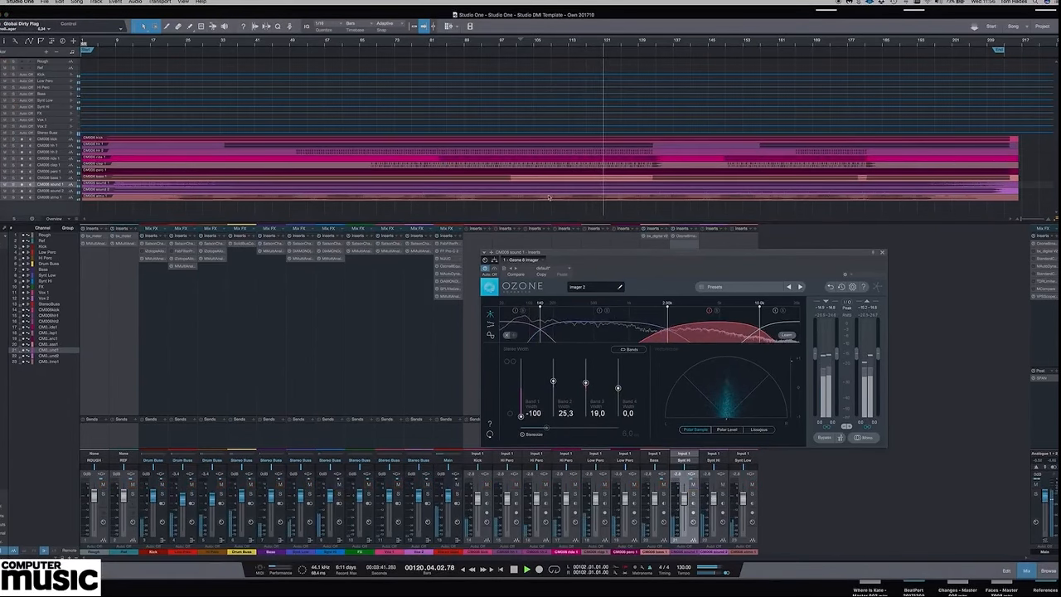
{"action": "left_click", "coordinate": [880, 254]}
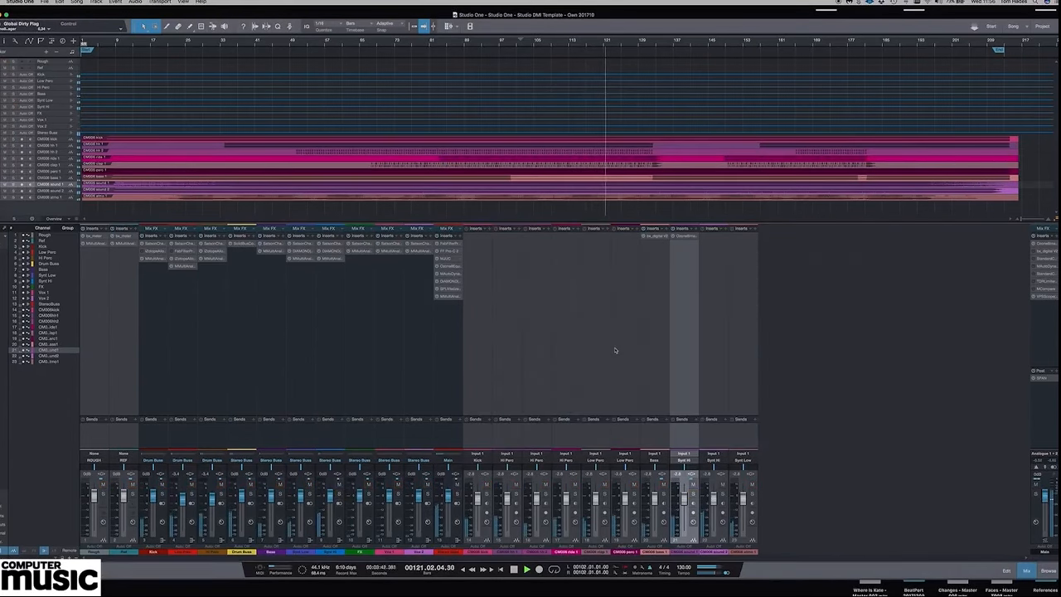
Insert an Ozone 8 Imager on the sound 2 channel, set band 1 width to -100 and band 2 width to -15.2, and close it.
{"action": "left_click", "coordinate": [716, 340]}
{"action": "left_click", "coordinate": [725, 229]}
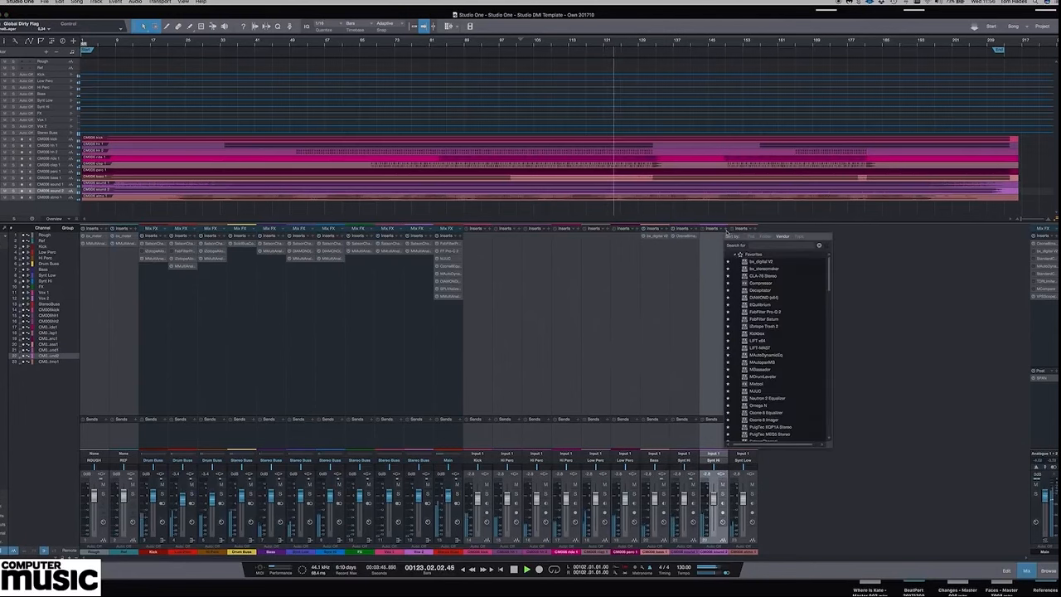
{"action": "left_click", "coordinate": [770, 420]}
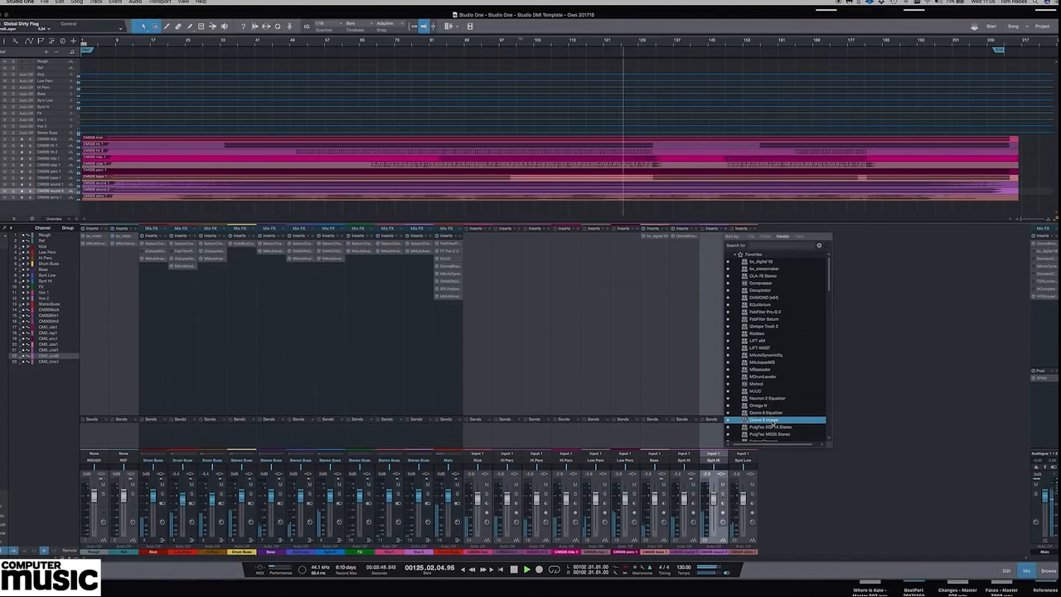
{"action": "double_click", "coordinate": [762, 421]}
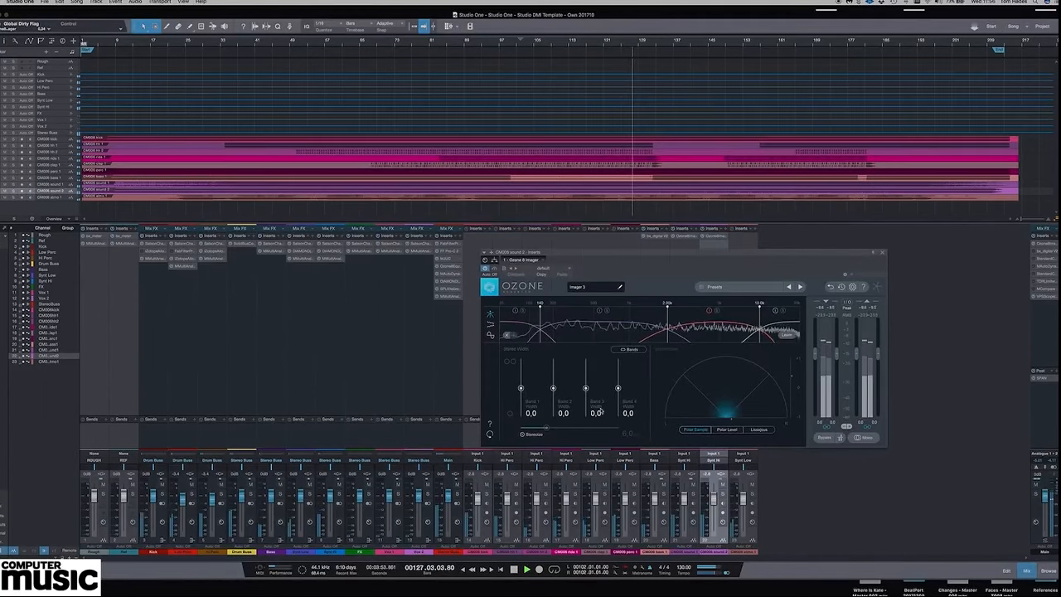
{"action": "left_click_drag", "start_coordinate": [520, 388], "coordinate": [553, 391]}
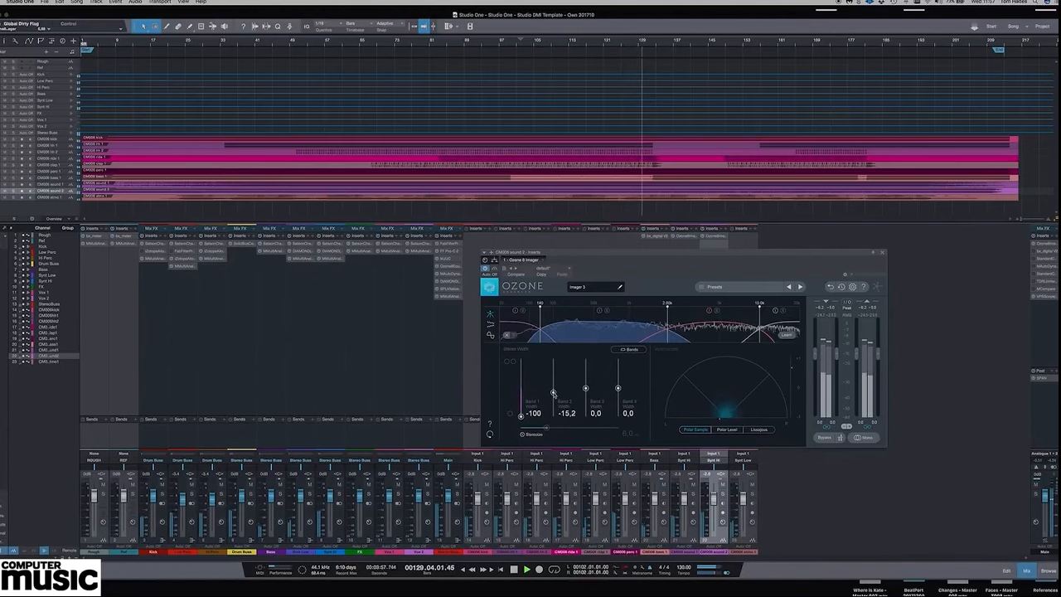
{"action": "left_click", "coordinate": [882, 252]}
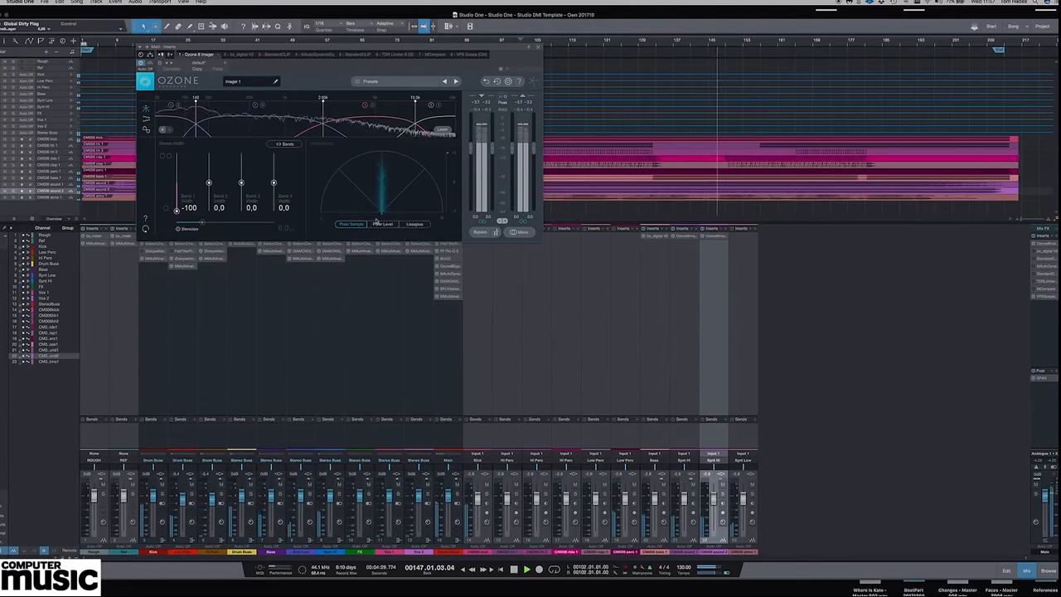
In the main channel's Ozone 8 Imager, widen band 2 to 21.5 and band 3 to 30.4, and compare the mix in mono.
{"action": "left_click", "coordinate": [614, 47]}
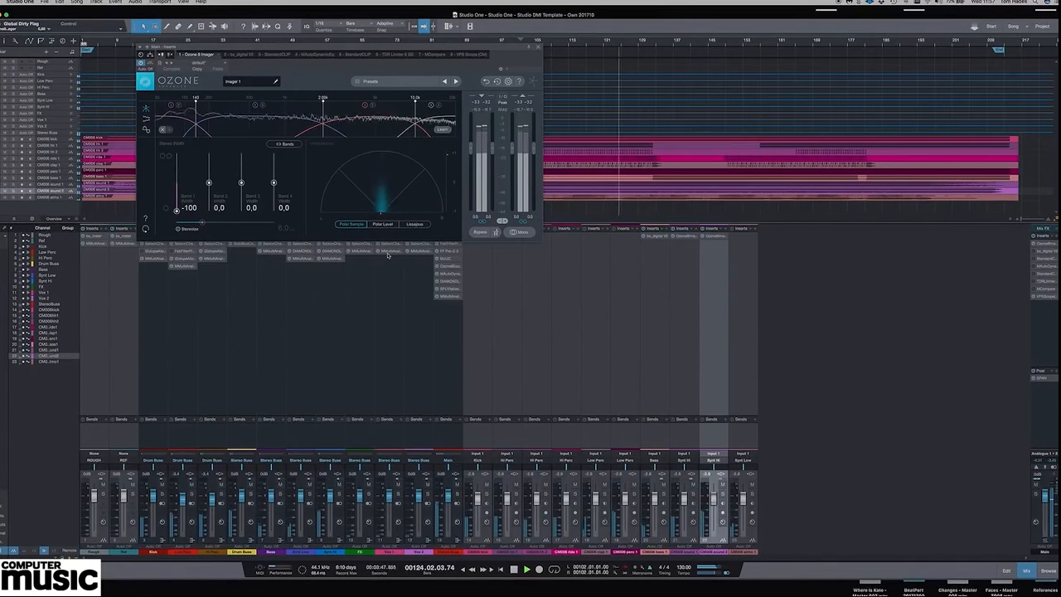
{"action": "mouse_move", "coordinate": [208, 182]}
{"action": "left_mouse_down"}
{"action": "mouse_move", "coordinate": [242, 174]}
{"action": "mouse_move", "coordinate": [208, 177]}
{"action": "left_mouse_up"}
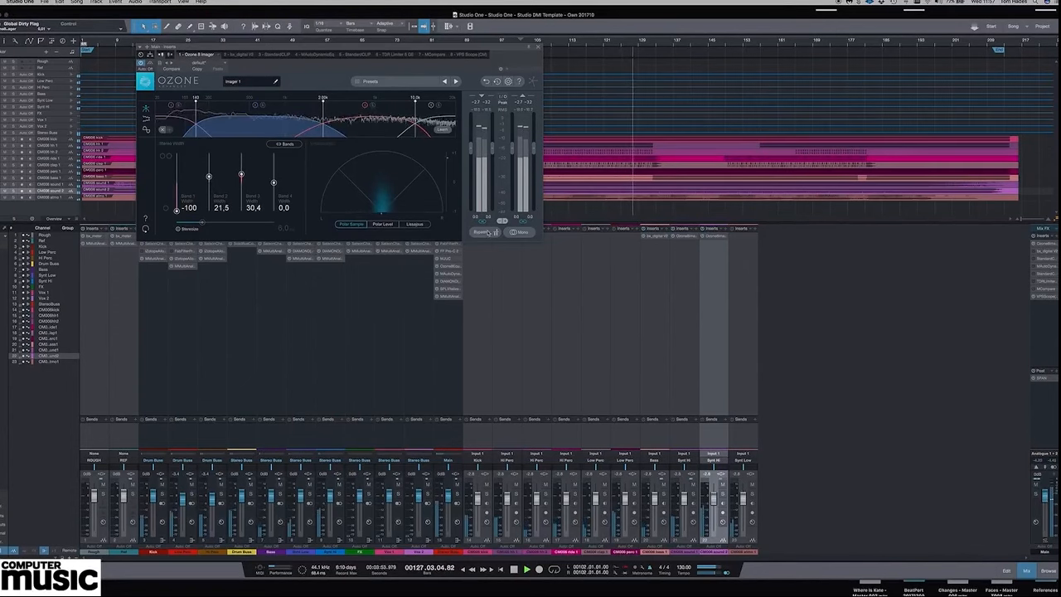
{"action": "left_click", "coordinate": [523, 233]}
{"action": "left_click", "coordinate": [523, 233]}
{"action": "left_click", "coordinate": [524, 233]}
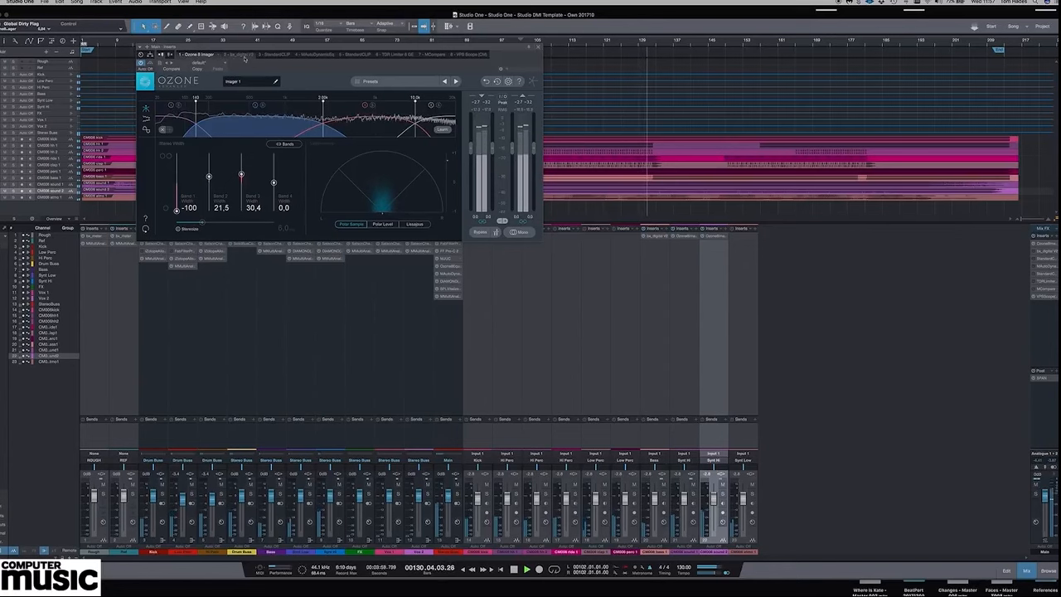
In the main channel's bx_digital V2, retune the mono section's HMF and MF bands and cut both slightly.
{"action": "left_click", "coordinate": [239, 54]}
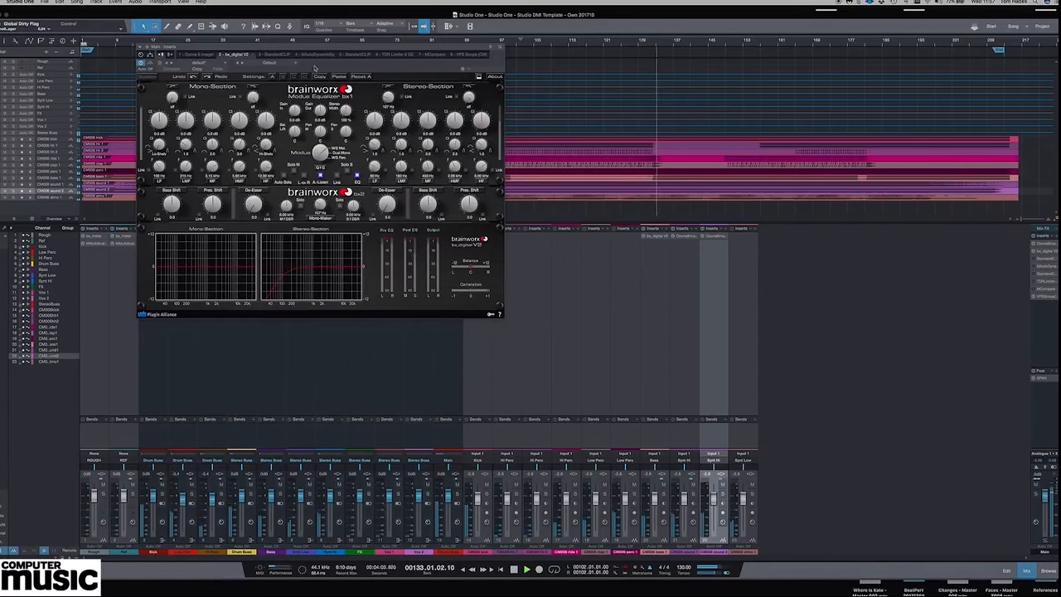
{"action": "left_click_drag", "start_coordinate": [319, 48], "coordinate": [348, 151]}
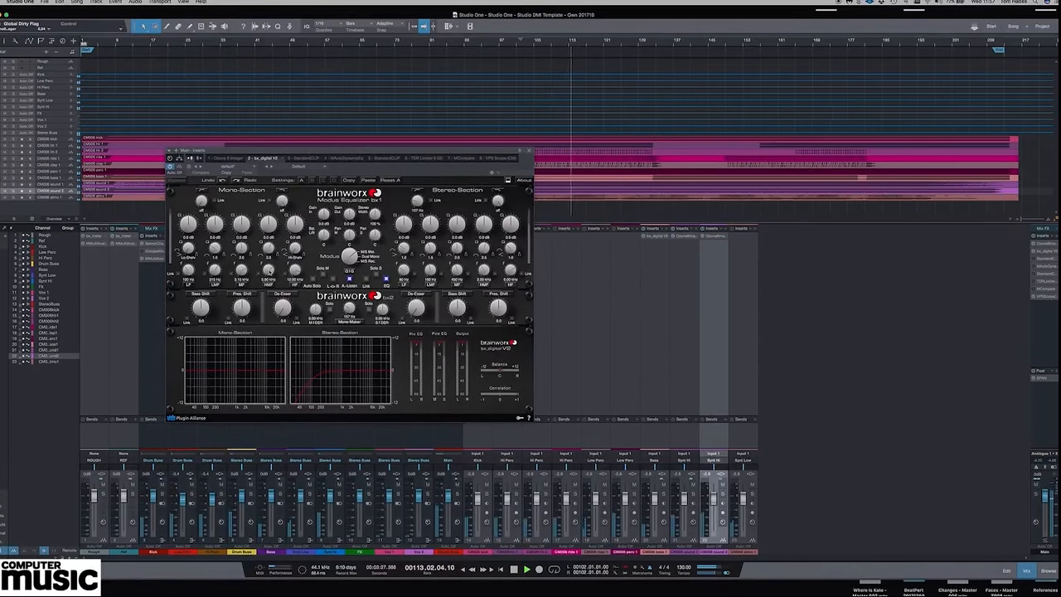
{"action": "left_click_drag", "start_coordinate": [269, 271], "coordinate": [268, 280]}
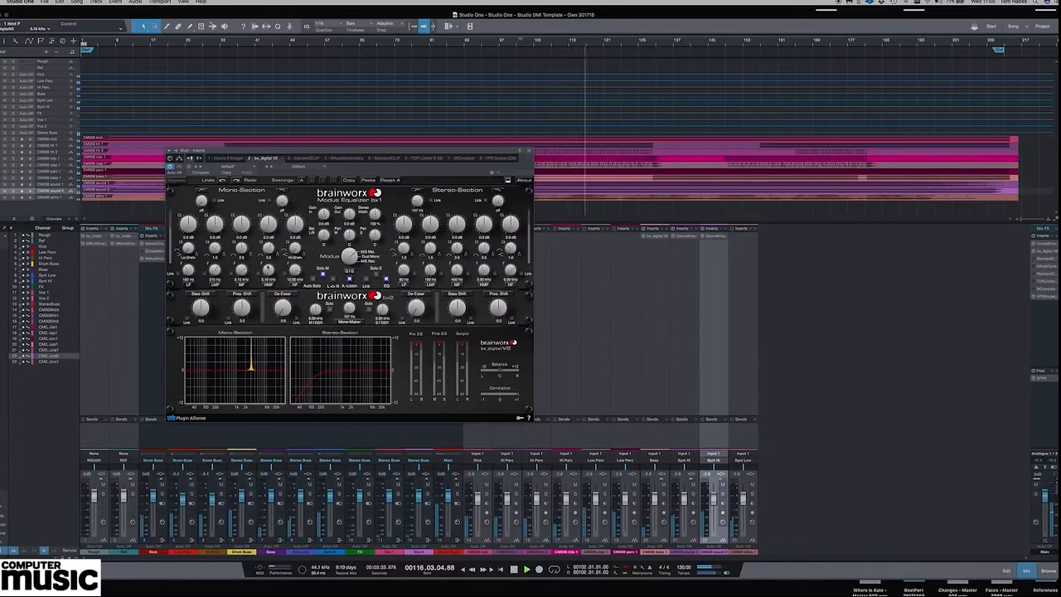
{"action": "left_click_drag", "start_coordinate": [269, 231], "coordinate": [269, 234]}
{"action": "mouse_move", "coordinate": [243, 271]}
{"action": "left_mouse_down"}
{"action": "mouse_move", "coordinate": [244, 286]}
{"action": "mouse_move", "coordinate": [244, 270]}
{"action": "left_mouse_up"}
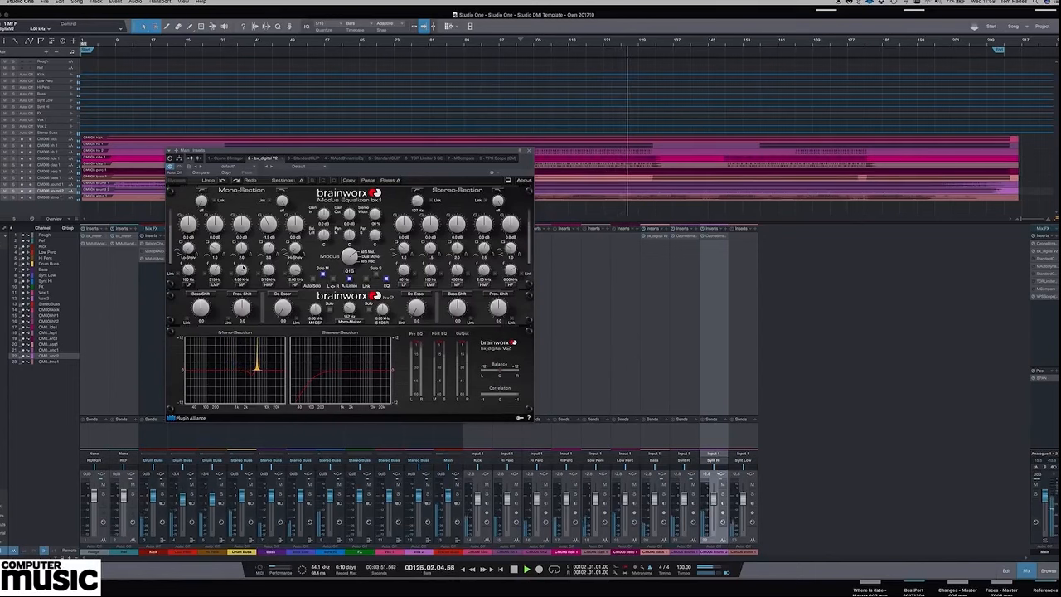
{"action": "left_click_drag", "start_coordinate": [245, 231], "coordinate": [245, 233]}
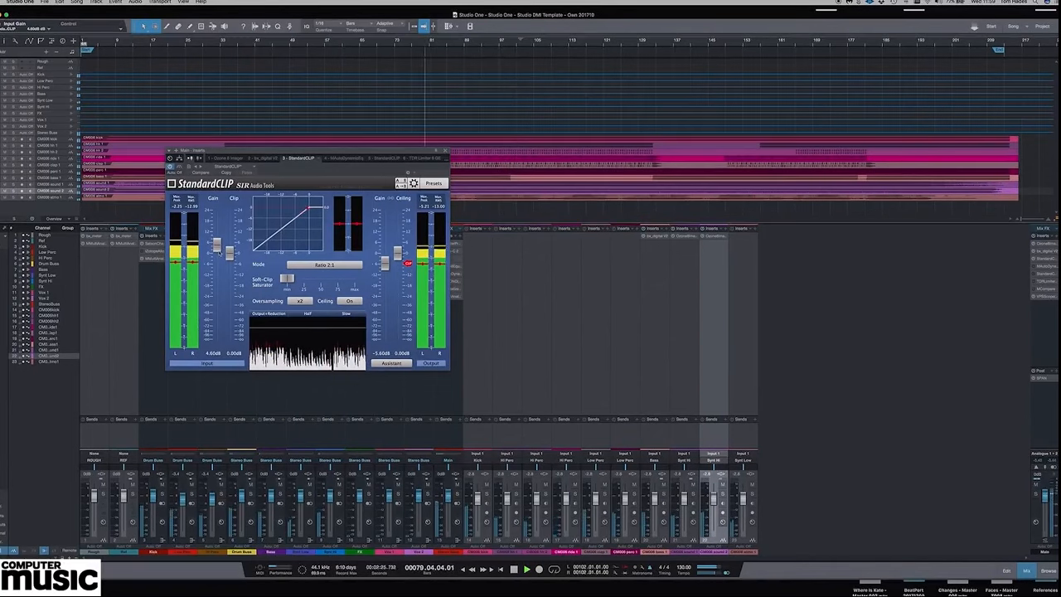
Lower the input gain of the main channel's first StandardCLIP to 3.40 dB and raise its output gain slightly.
{"action": "mouse_move", "coordinate": [219, 252]}
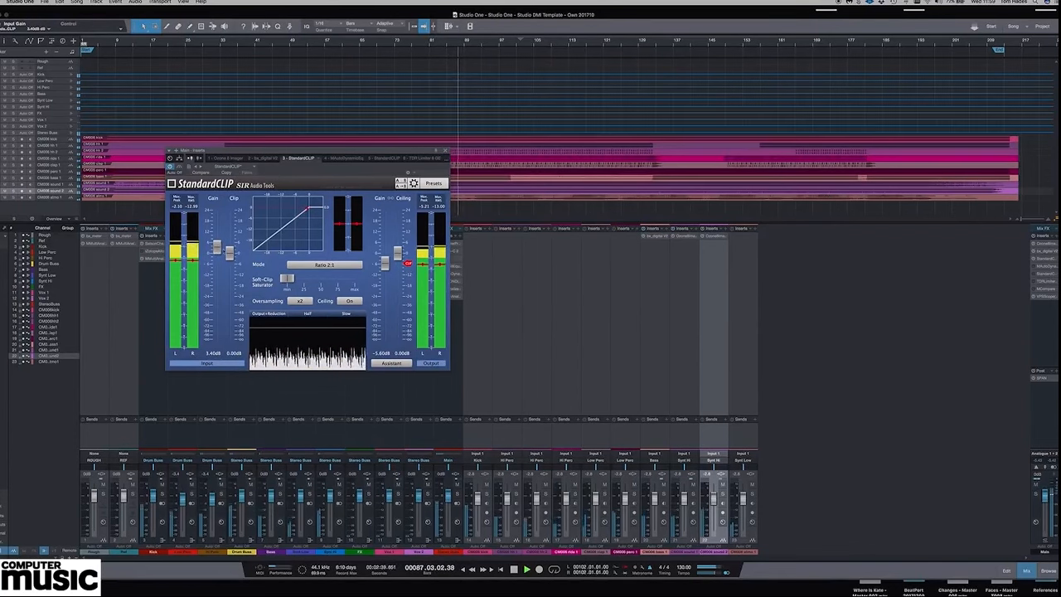
{"action": "mouse_move", "coordinate": [384, 267]}
{"action": "left_click_drag", "start_coordinate": [383, 268], "coordinate": [384, 261]}
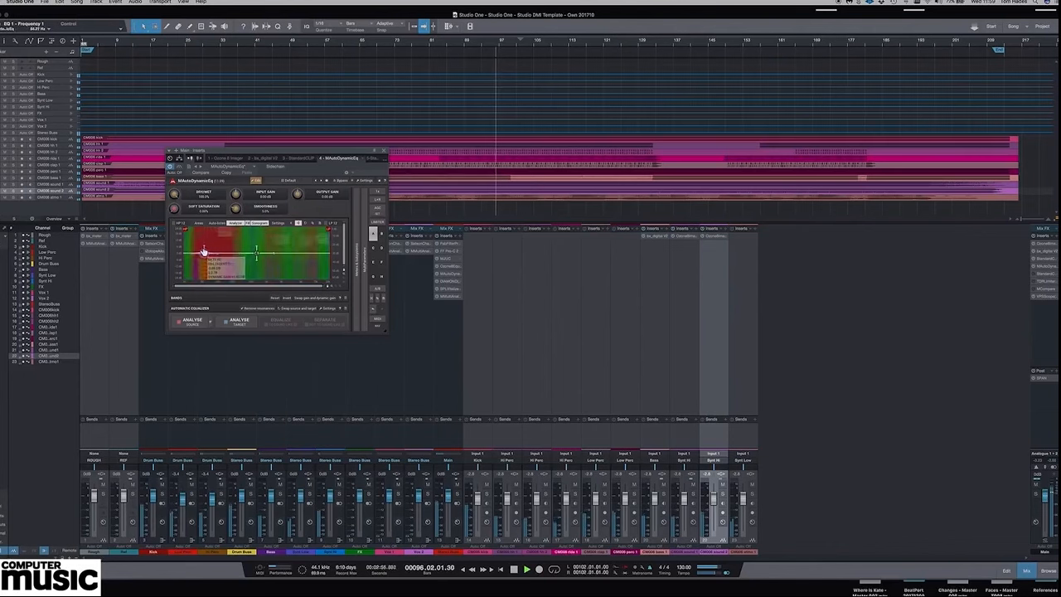
Adjust the low band's dynamics in the main channel's MAutoDynamicEq and set the second StandardCLIP's input gain to 4.20 dB.
{"action": "left_click_drag", "start_coordinate": [204, 252], "coordinate": [204, 247]}
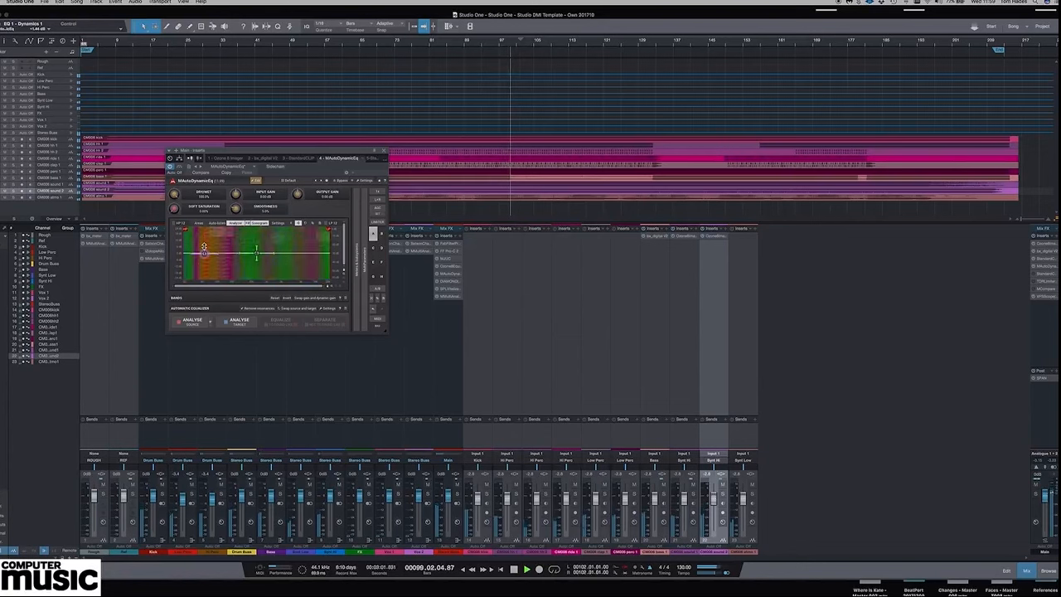
{"action": "left_click", "coordinate": [432, 40]}
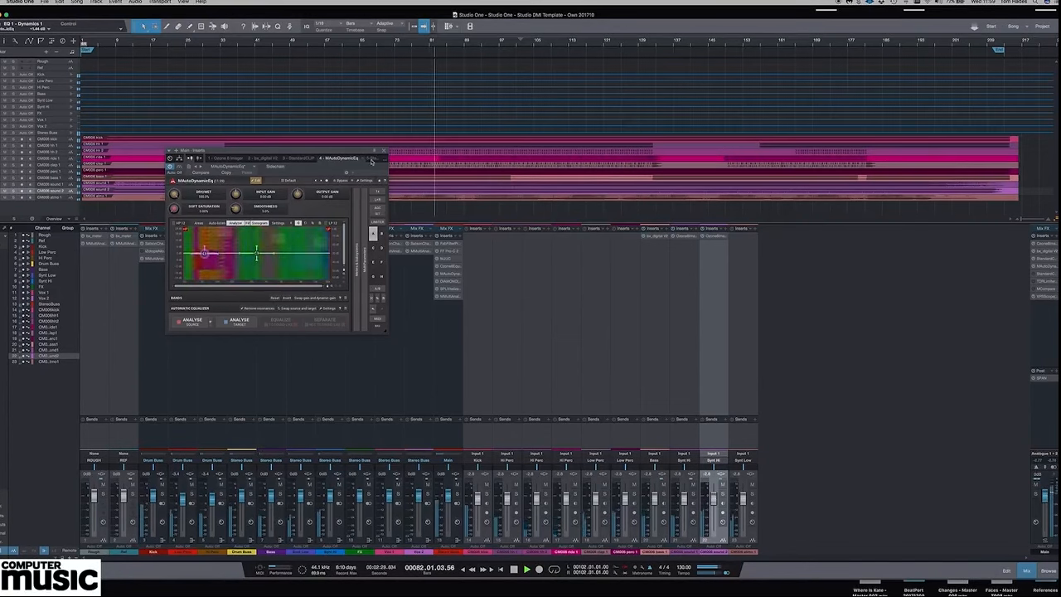
{"action": "left_click", "coordinate": [372, 157]}
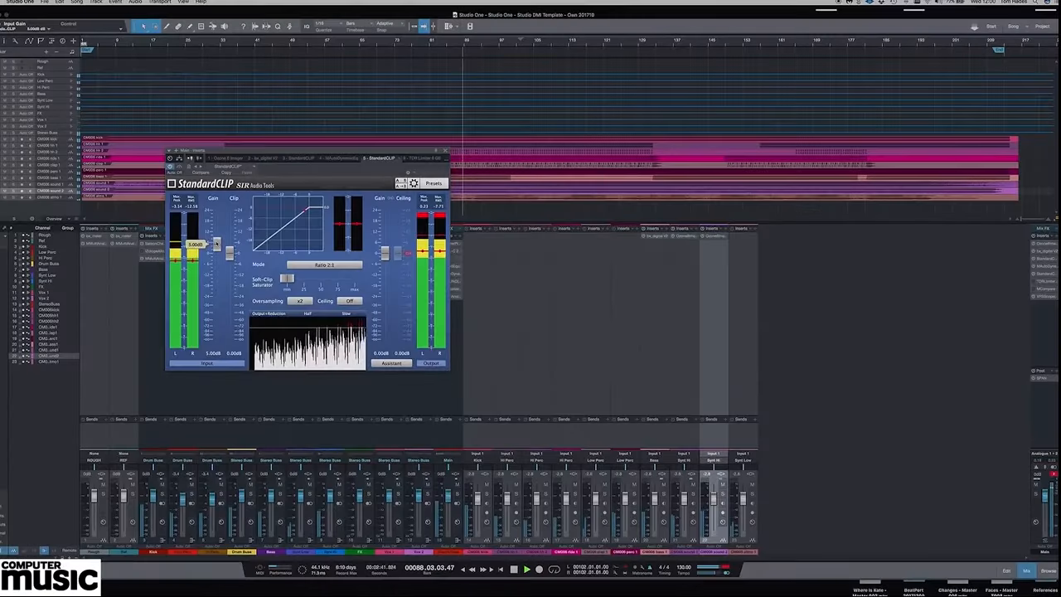
{"action": "left_click_drag", "start_coordinate": [216, 243], "coordinate": [216, 247]}
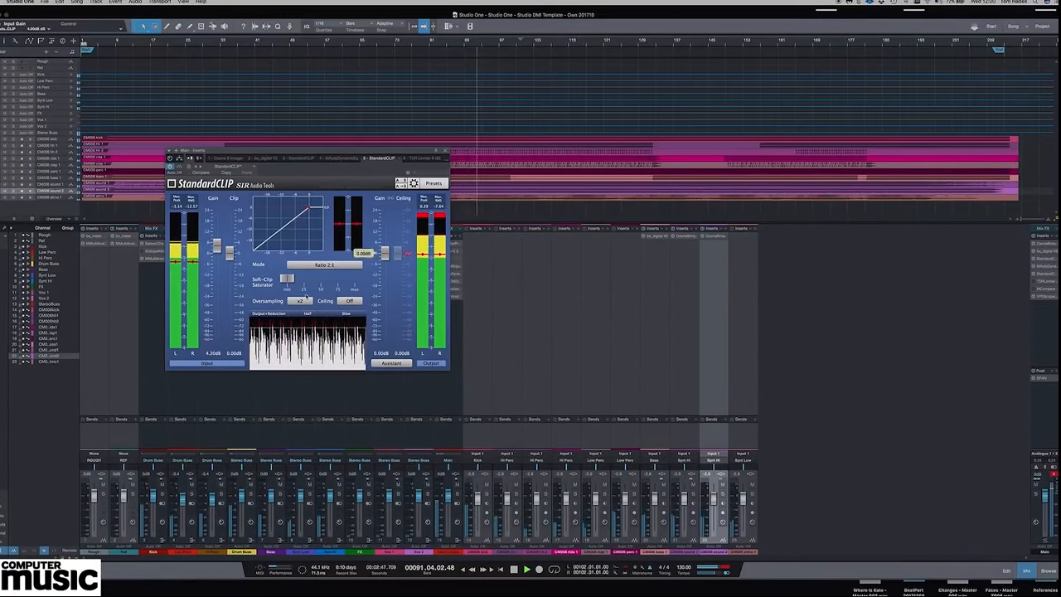